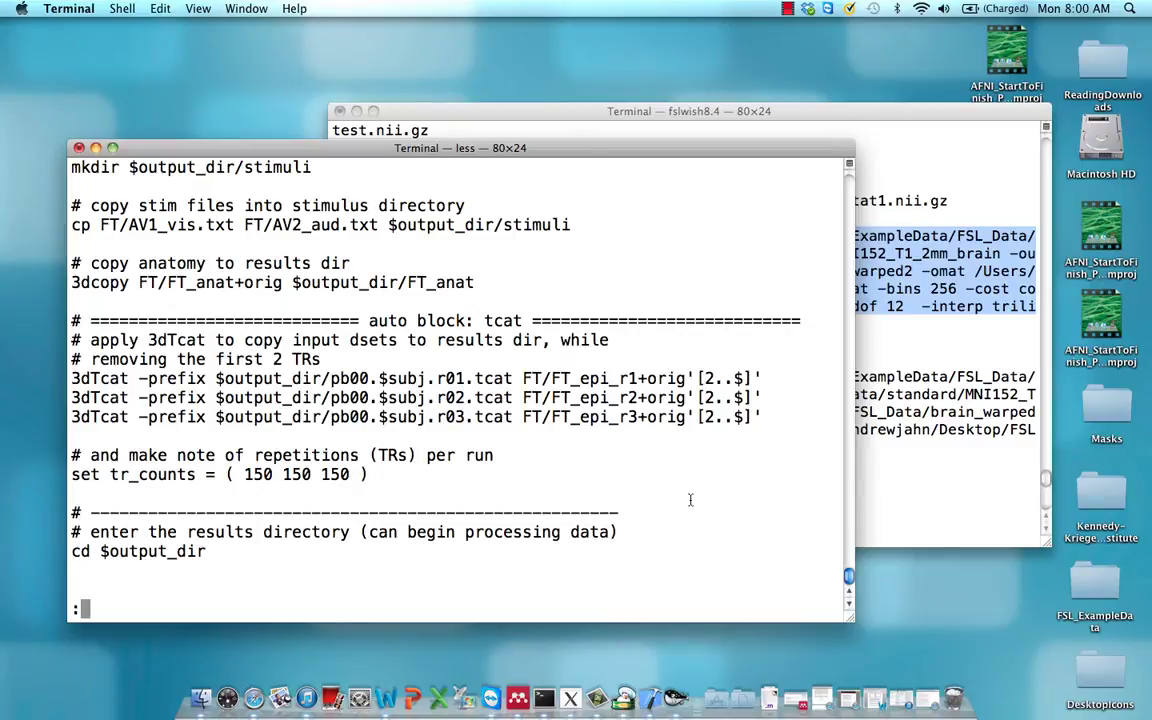
Scroll the paged proc script down to the 3dToutcount outlier-fraction loop
key("Down")
key("Down")
key("Down")
key("Down")
key("Down")
key("Down")
key("Down")
key("Down")
key("Down")
key("Down")
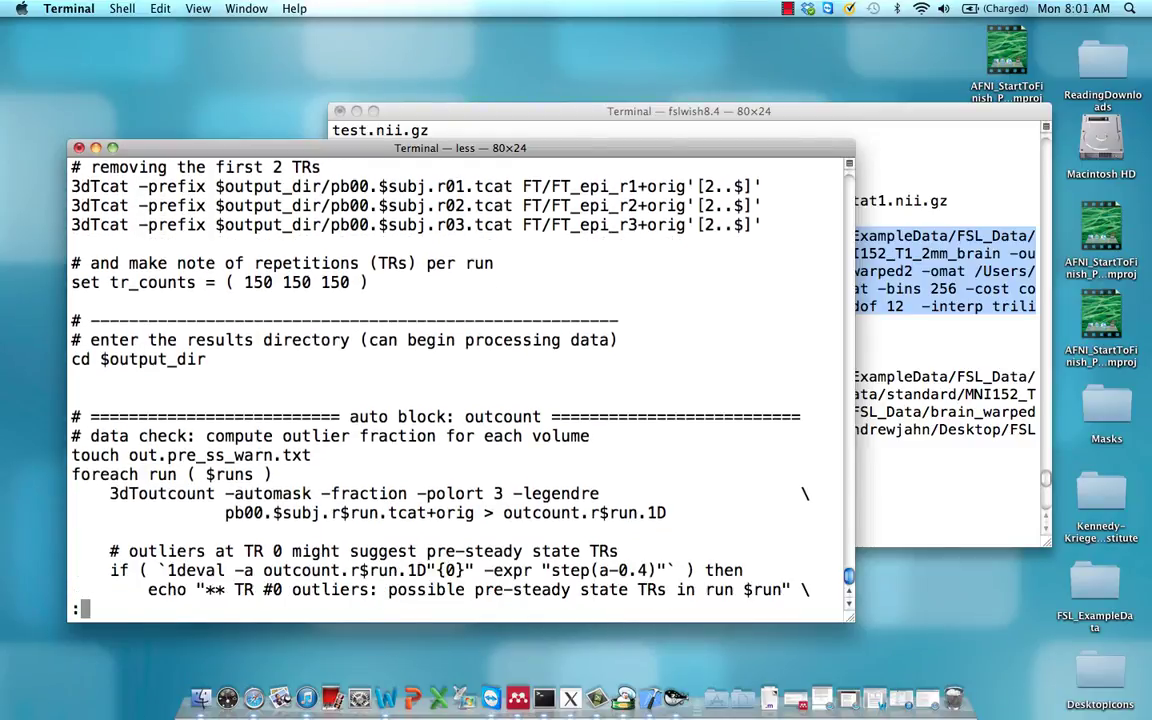
key("Down")
key("Down")
key("Down")
key("Down")
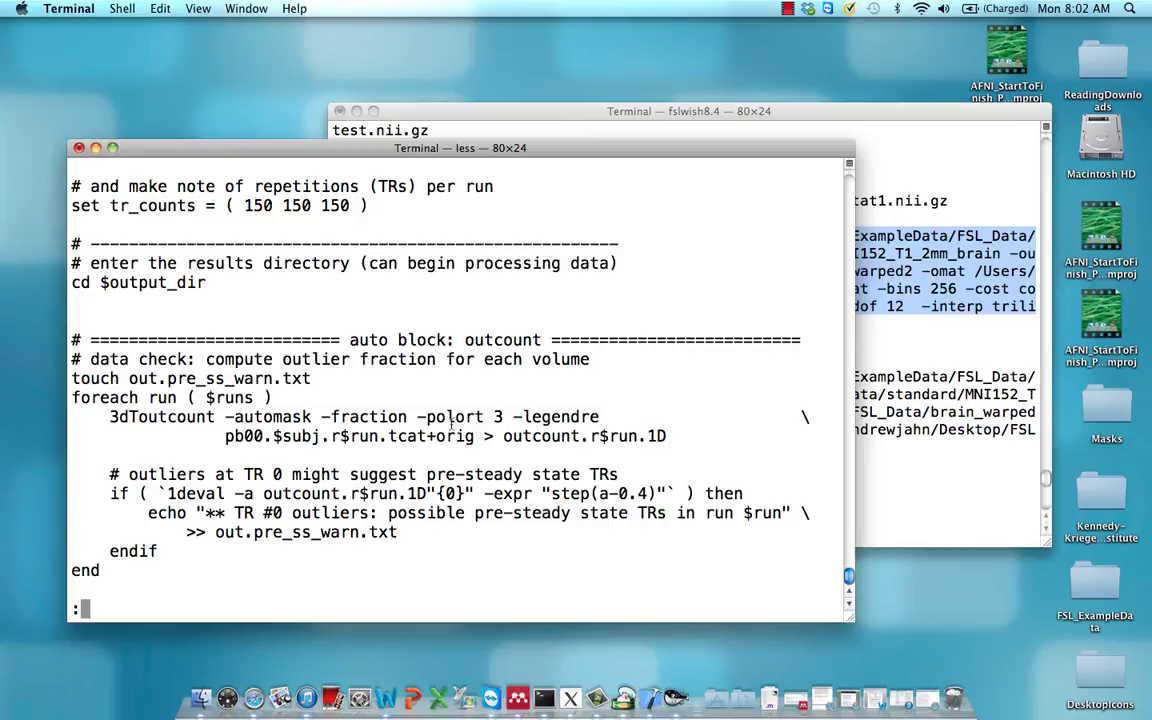
Highlight the -polort 3 -legendre options, the tcat+orig input and the outcount.r$run.1D output
left_click_drag(418, 417, 602, 418)
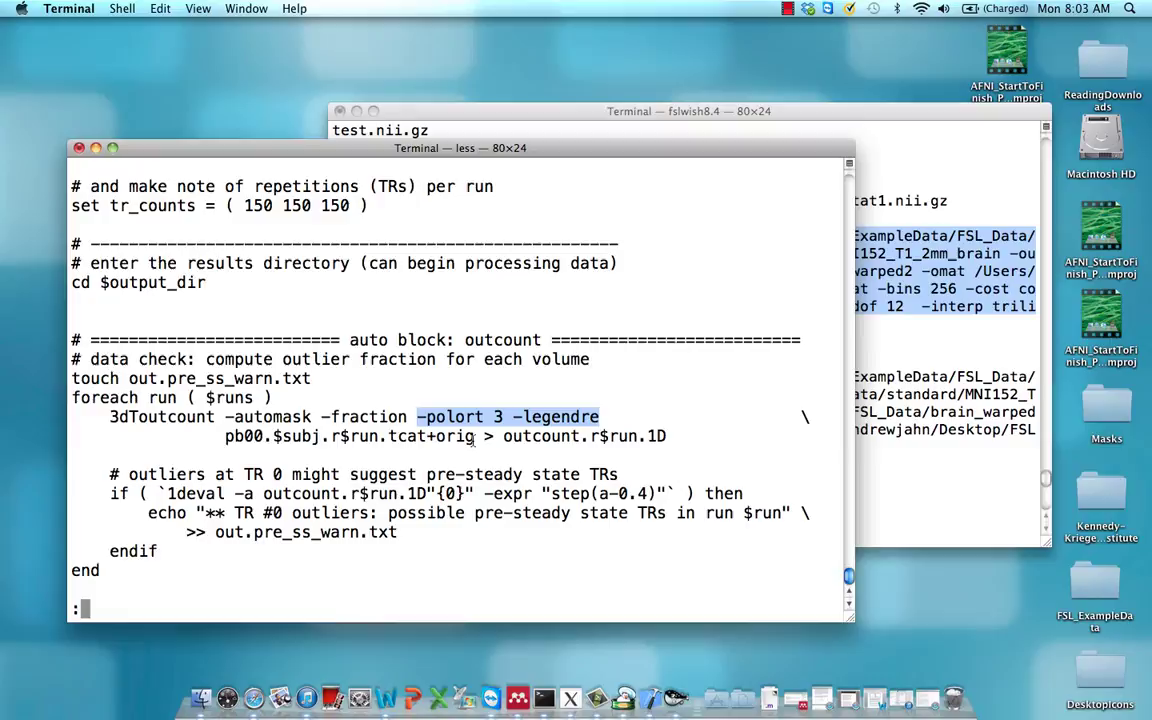
double_click(442, 440)
left_click_drag(442, 440, 390, 442)
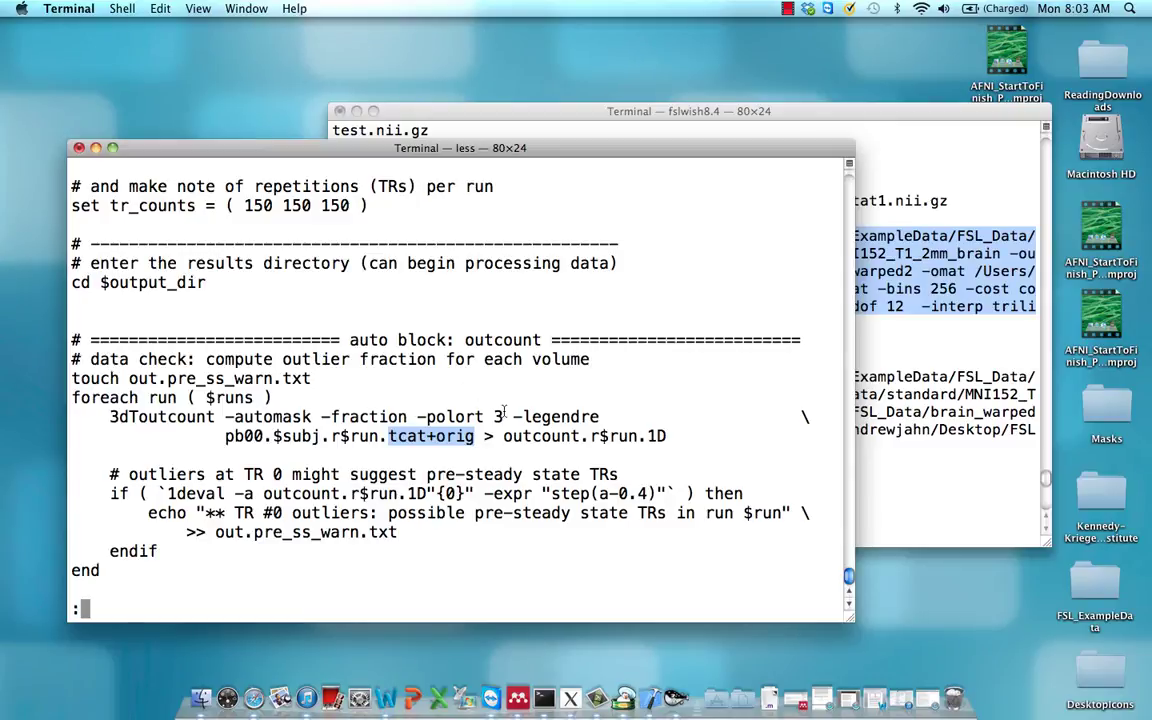
double_click(665, 436)
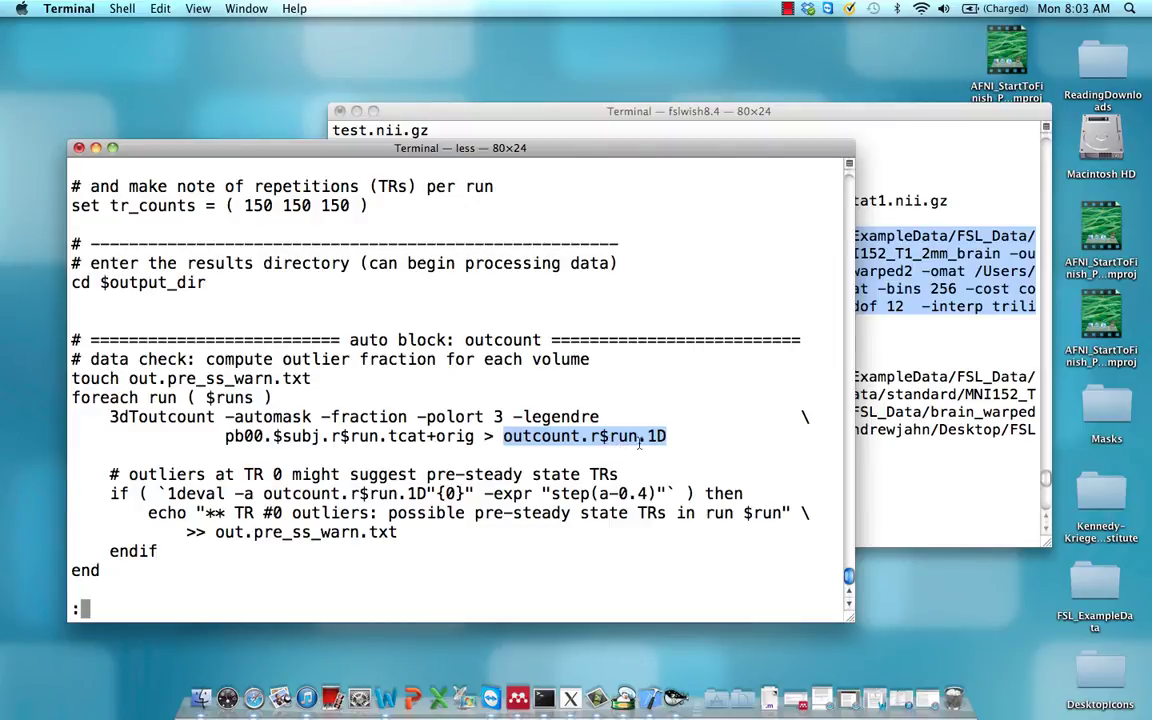
left_click(220, 538)
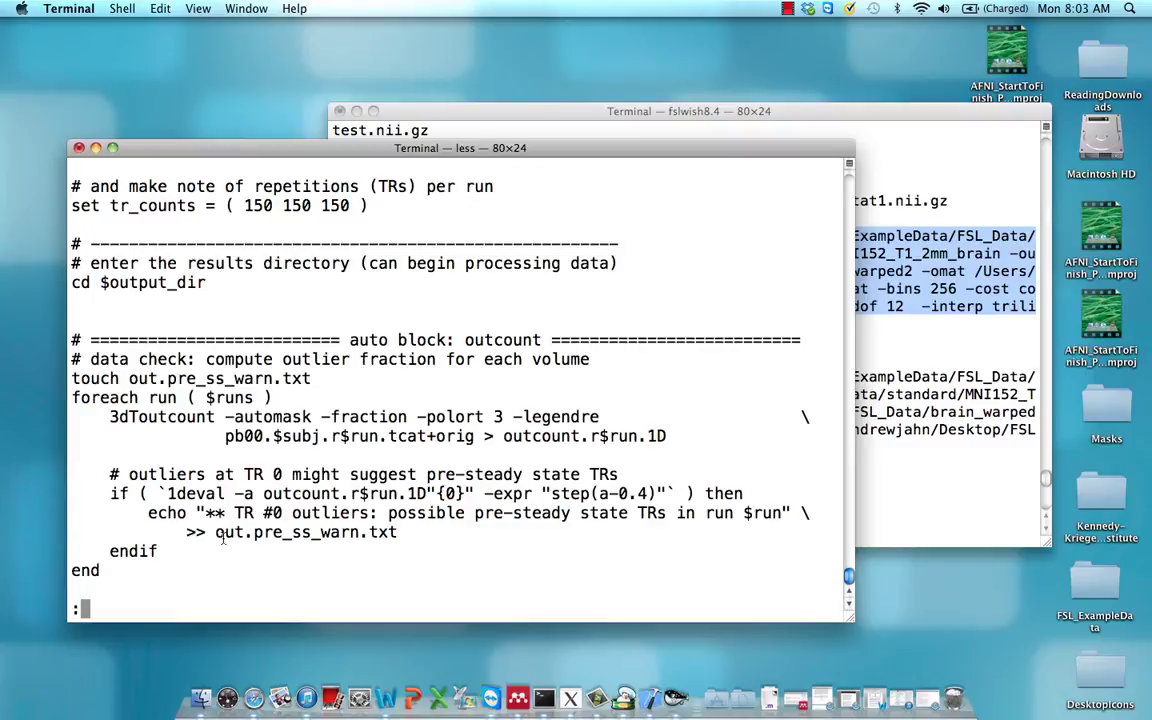
Scroll down and highlight the pre-steady-state check and the cat line building outcount_rall.1D
key("Down")
key("Down")
key("Down")
key("Down")
key("Down")
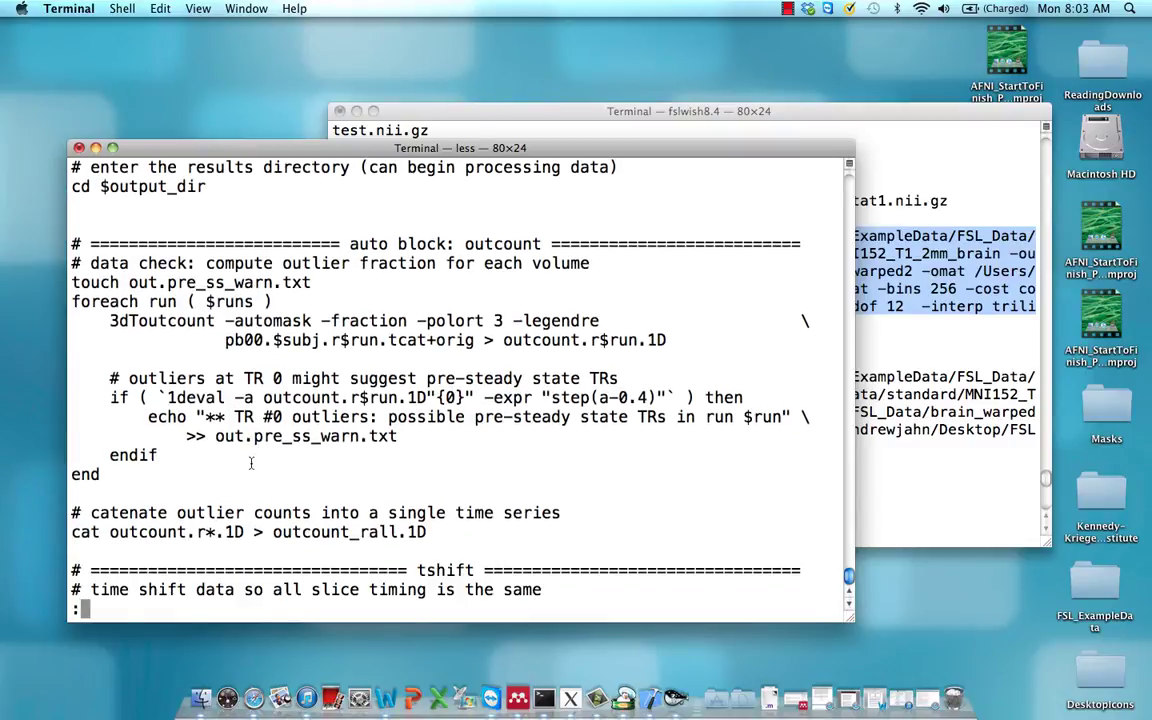
left_click_drag(250, 476, 112, 397)
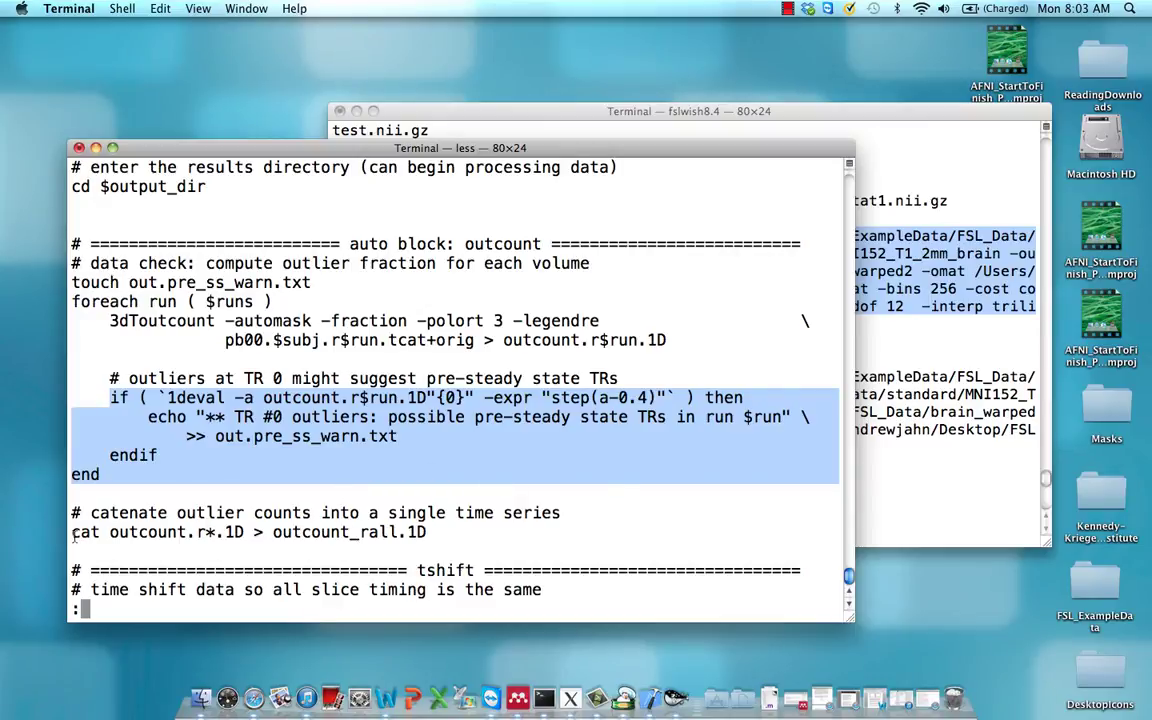
left_click_drag(72, 533, 430, 533)
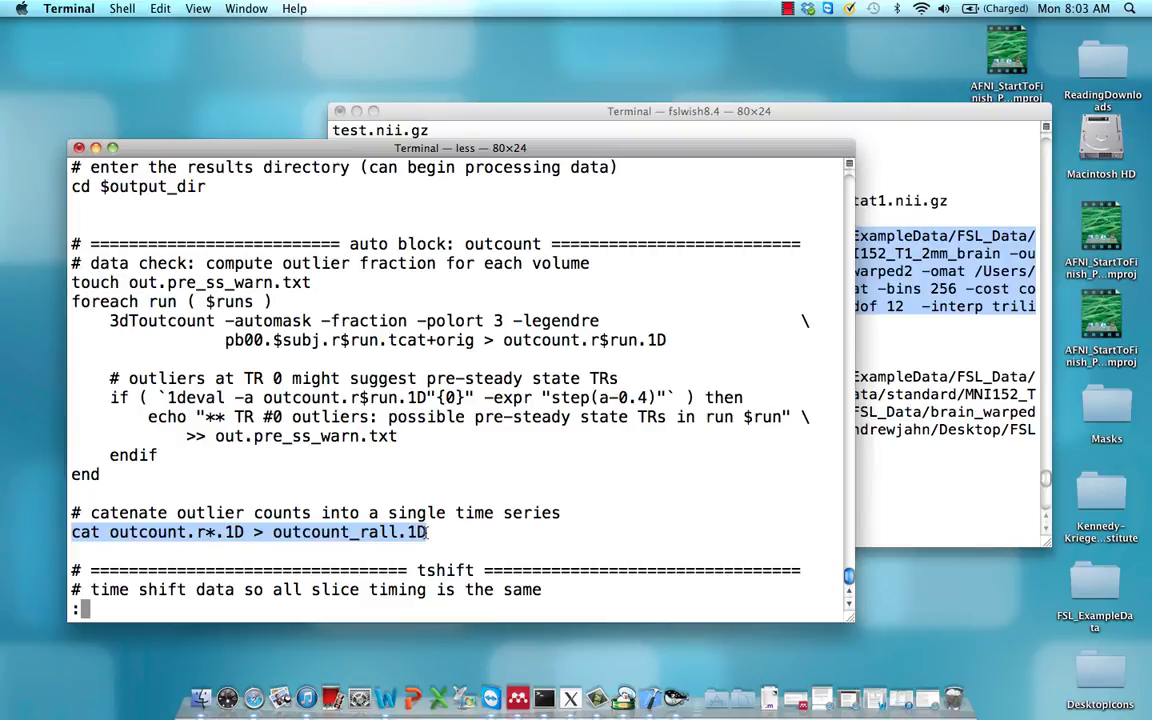
In the second terminal, check pwd, change to ~/AFNI_data6/FT_analysis/ and list it
left_click(942, 360)
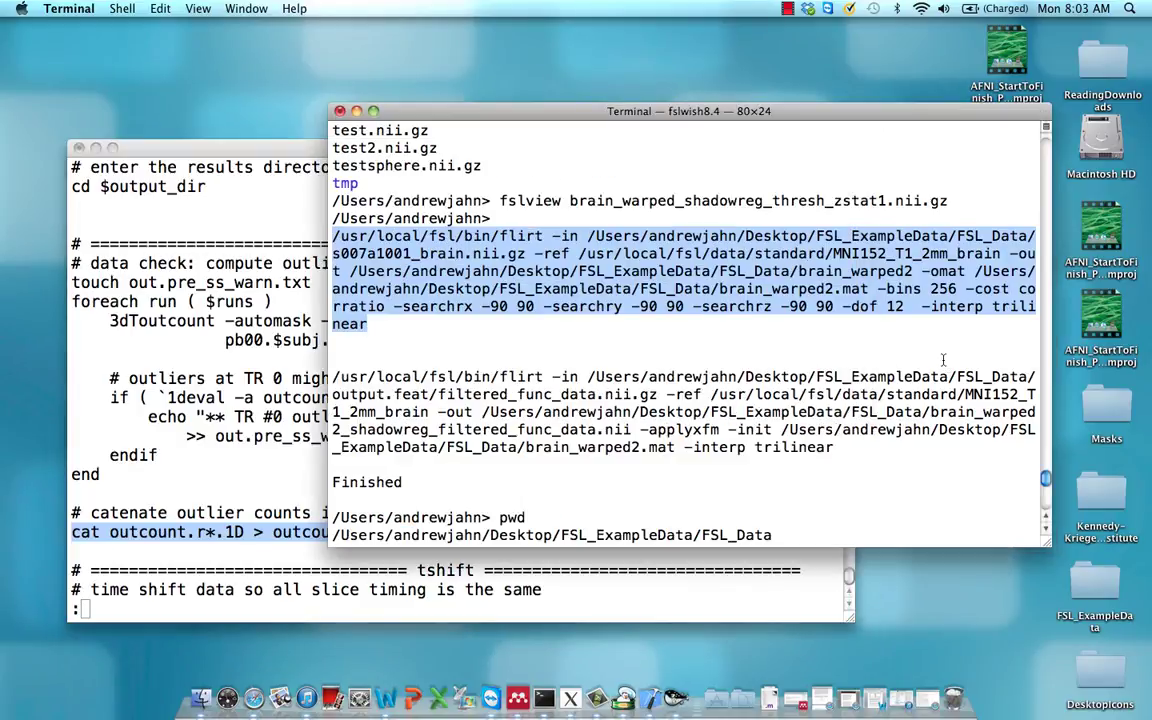
key("ctrl+c")
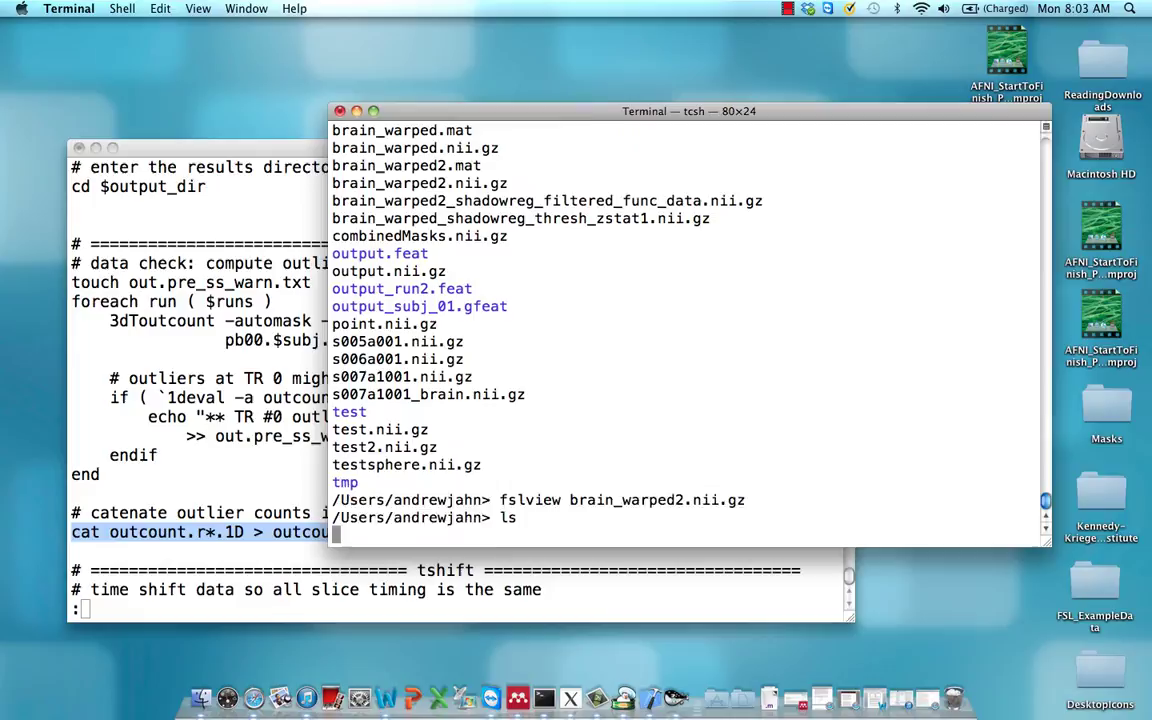
type("pwd")
key("Return")
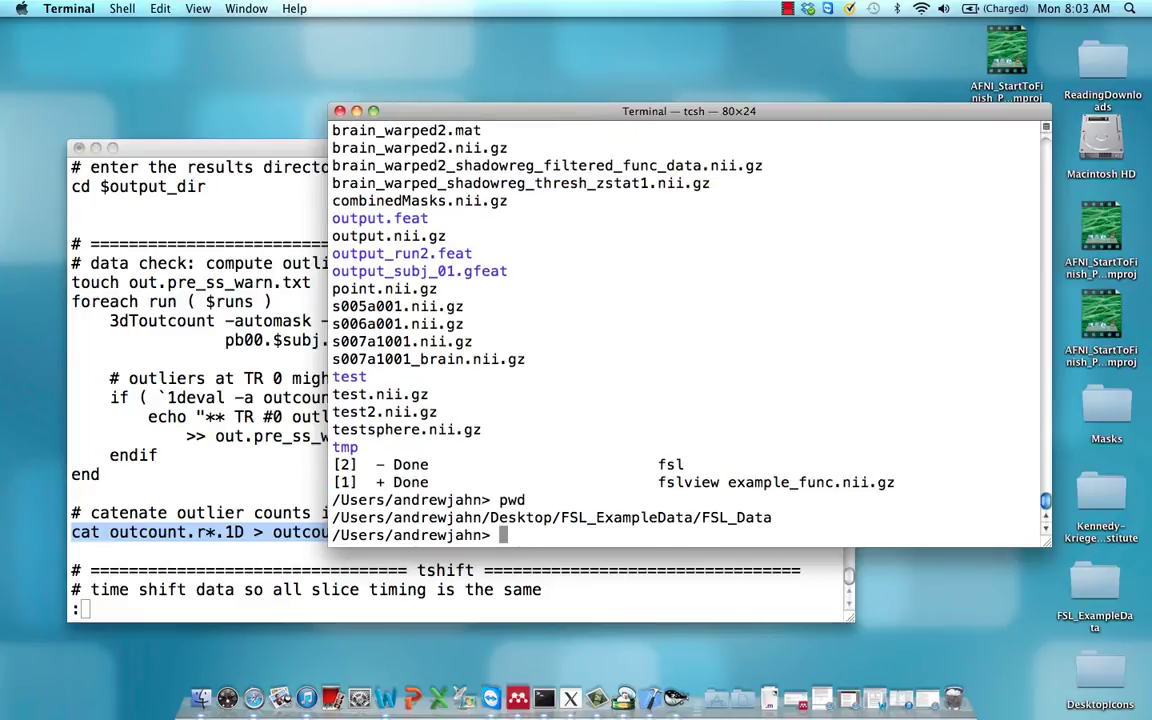
type("cd ../.")
key("BackSpace")
key("BackSpace")
key("BackSpace")
key("BackSpace")
type("~/AFNI_data6/FT_analysis/")
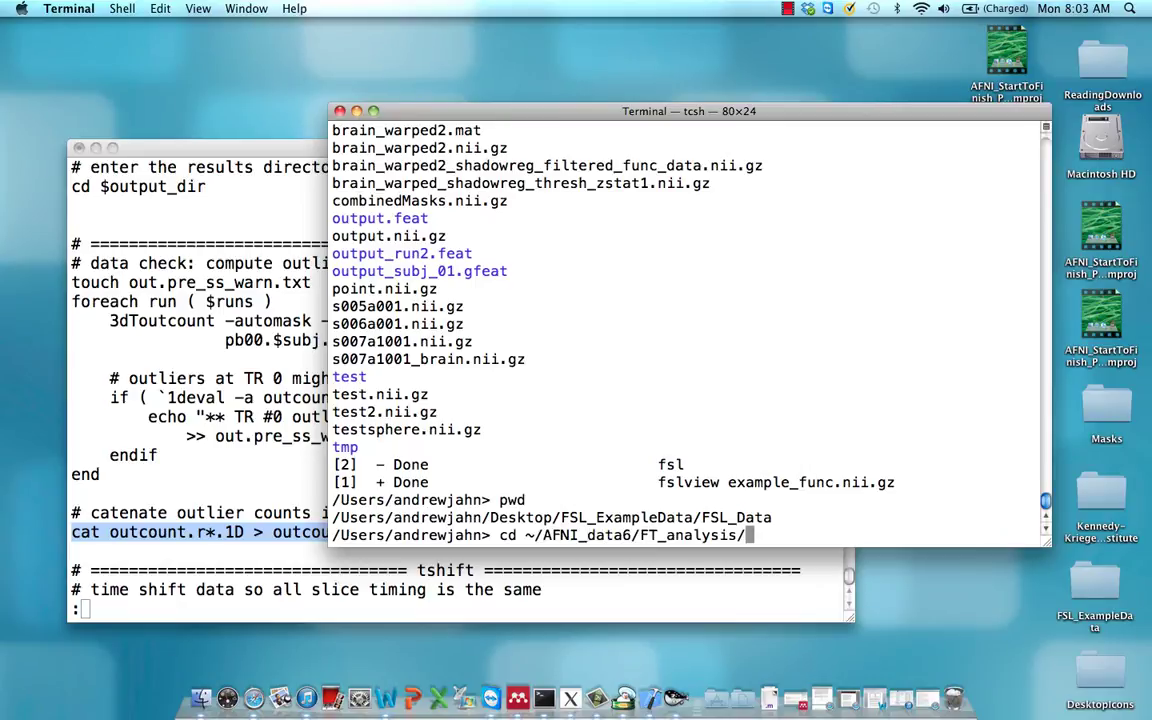
key("Return")
type("ls")
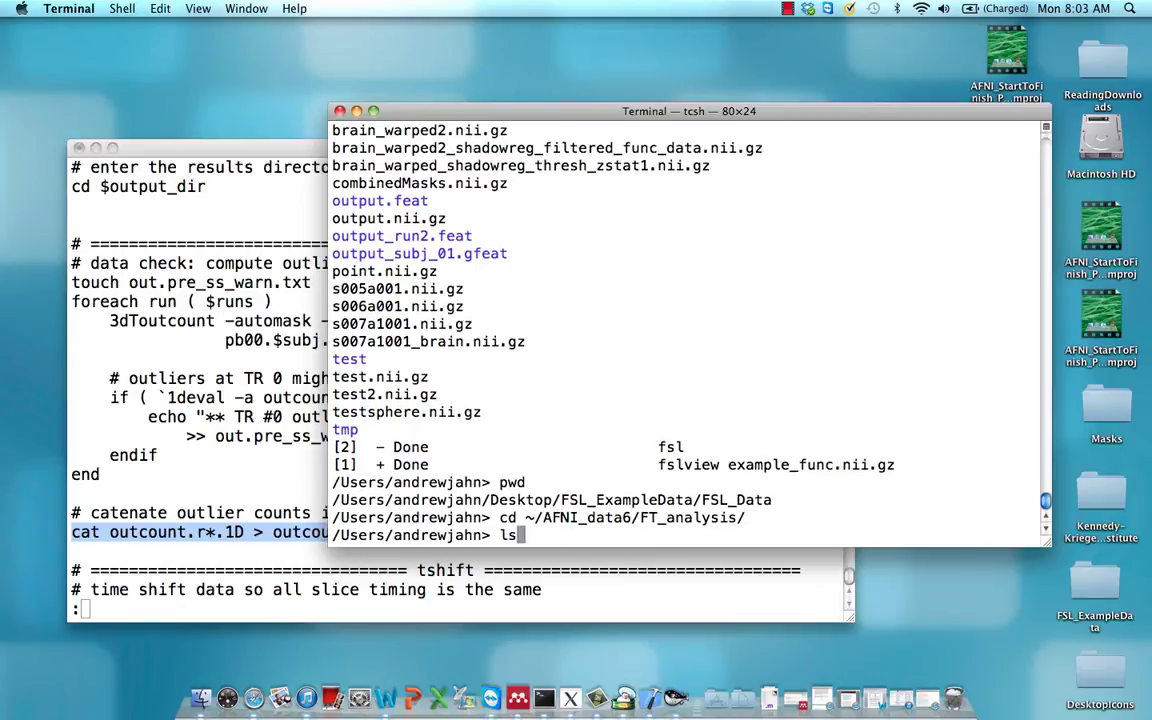
key("Return")
Move into FT.results and list its contents
type("cd FT.re")
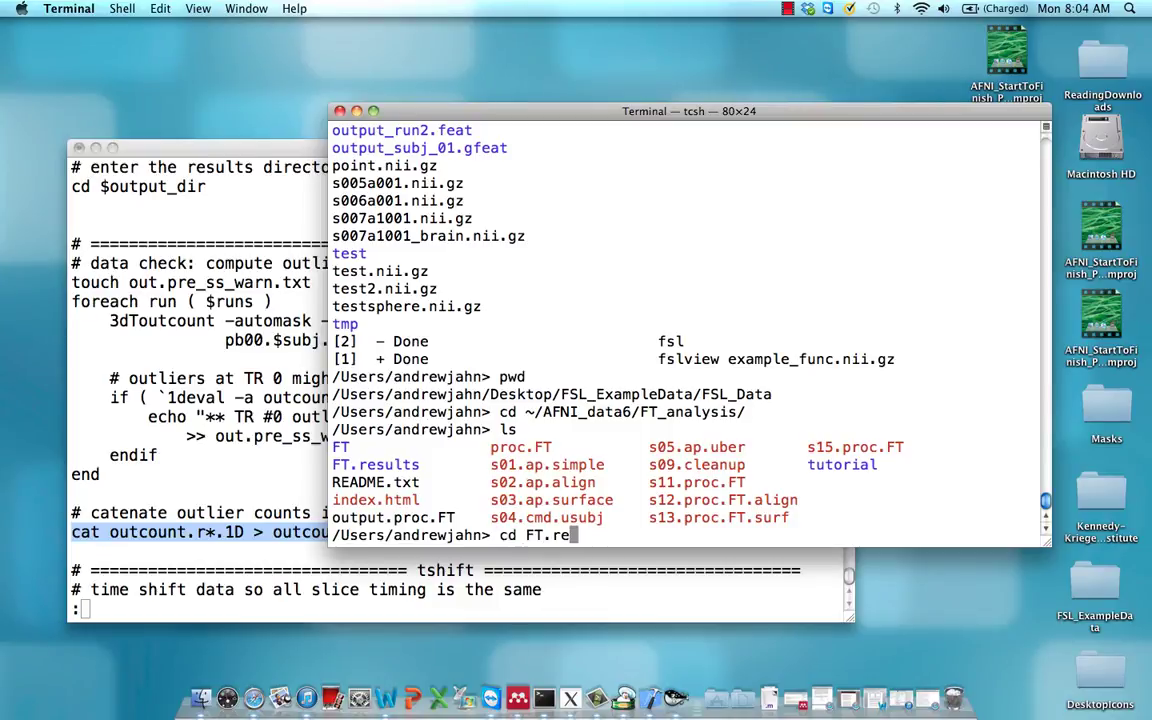
key("Tab")
key("Return")
type("ls")
key("Return")
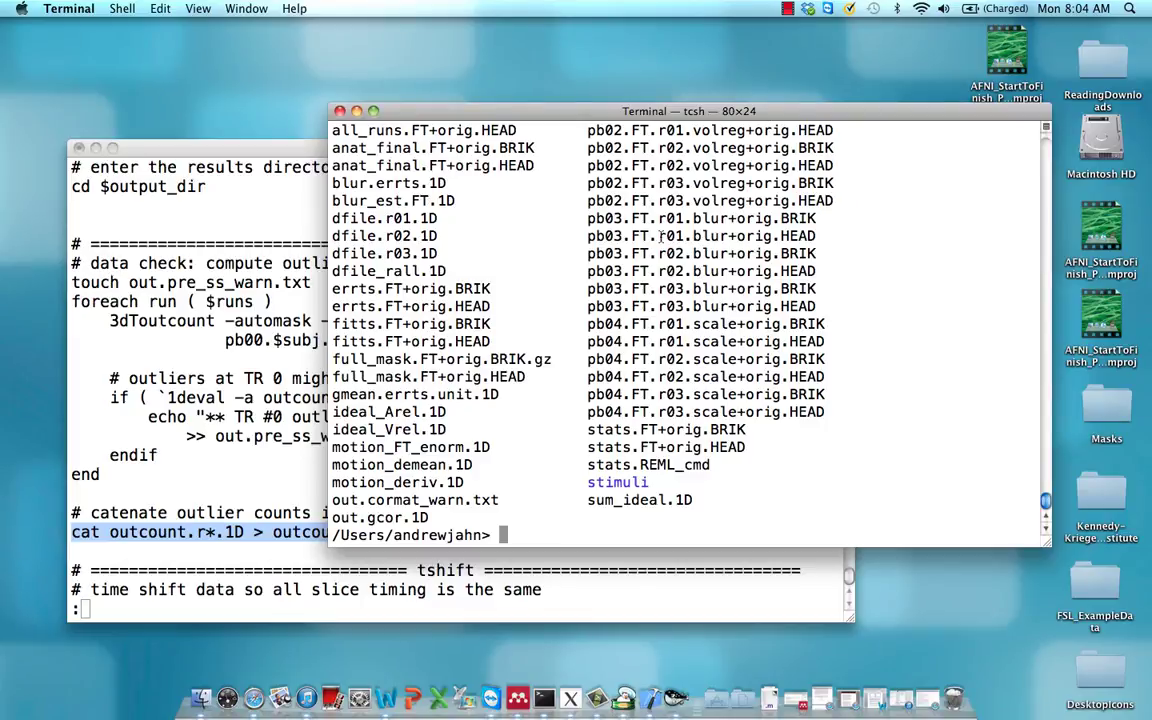
Print the outlier fractions stored in outcount_rall.1D with cat
type("cat out")
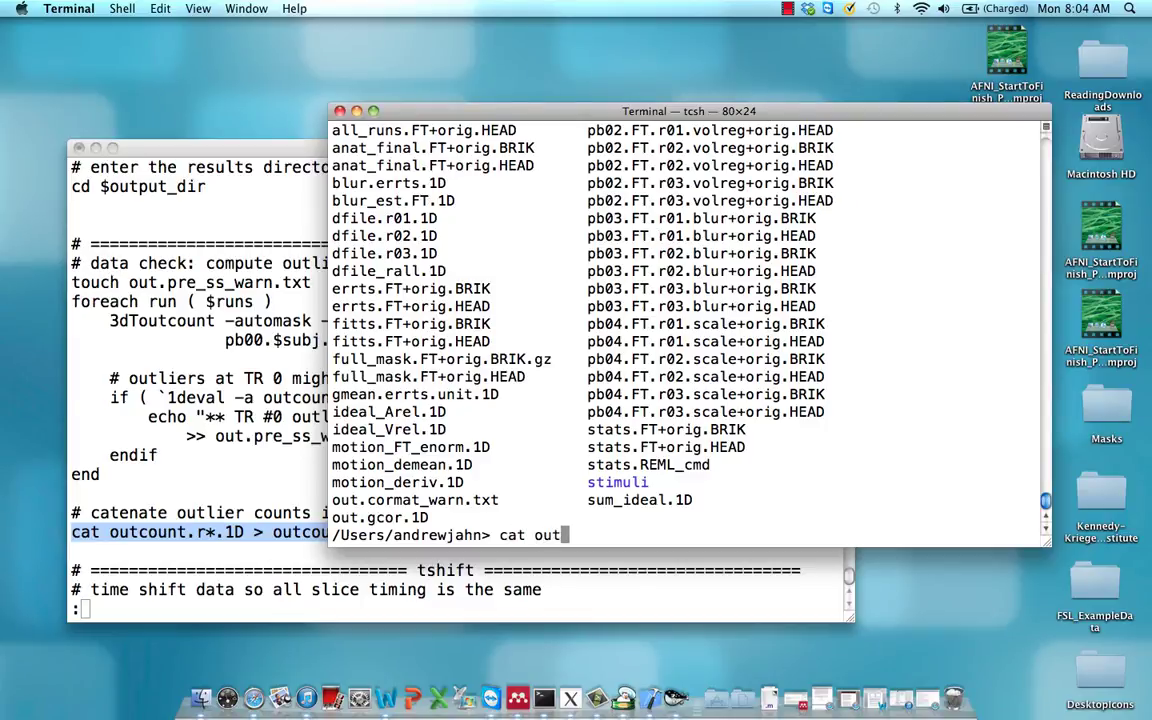
type("count.rakl")
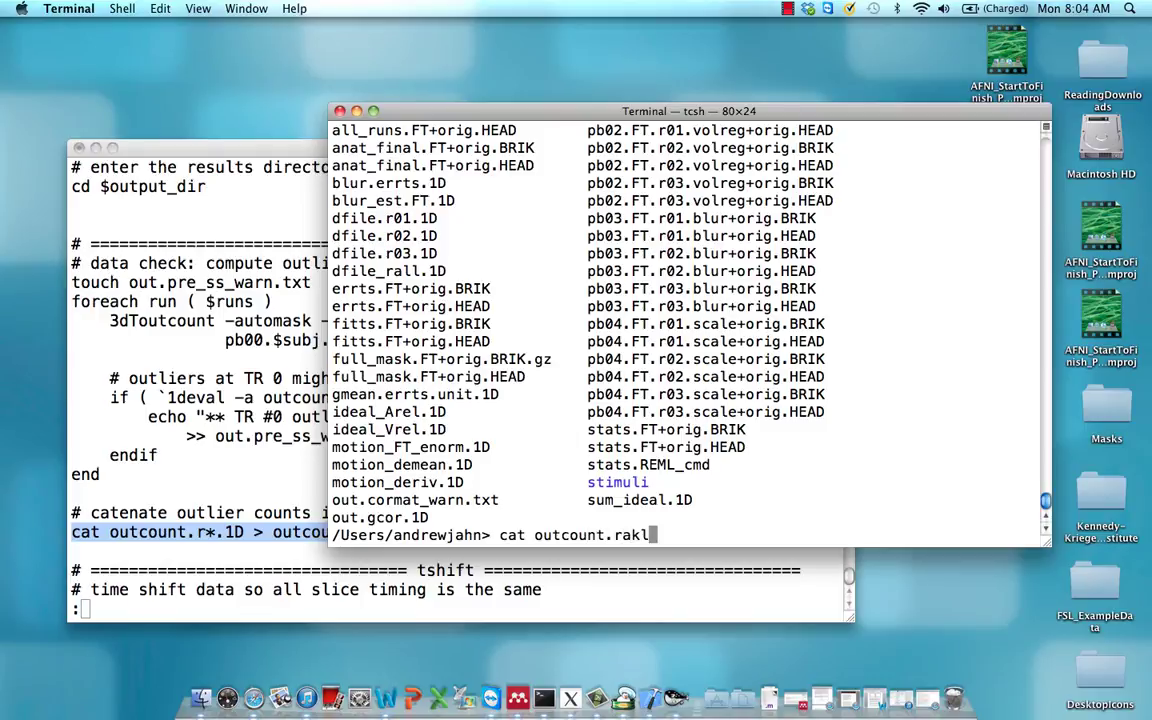
key("BackSpace")
key("BackSpace")
left_click_drag(629, 117, 726, 91)
key("BackSpace")
key("BackSpace")
key("BackSpace")
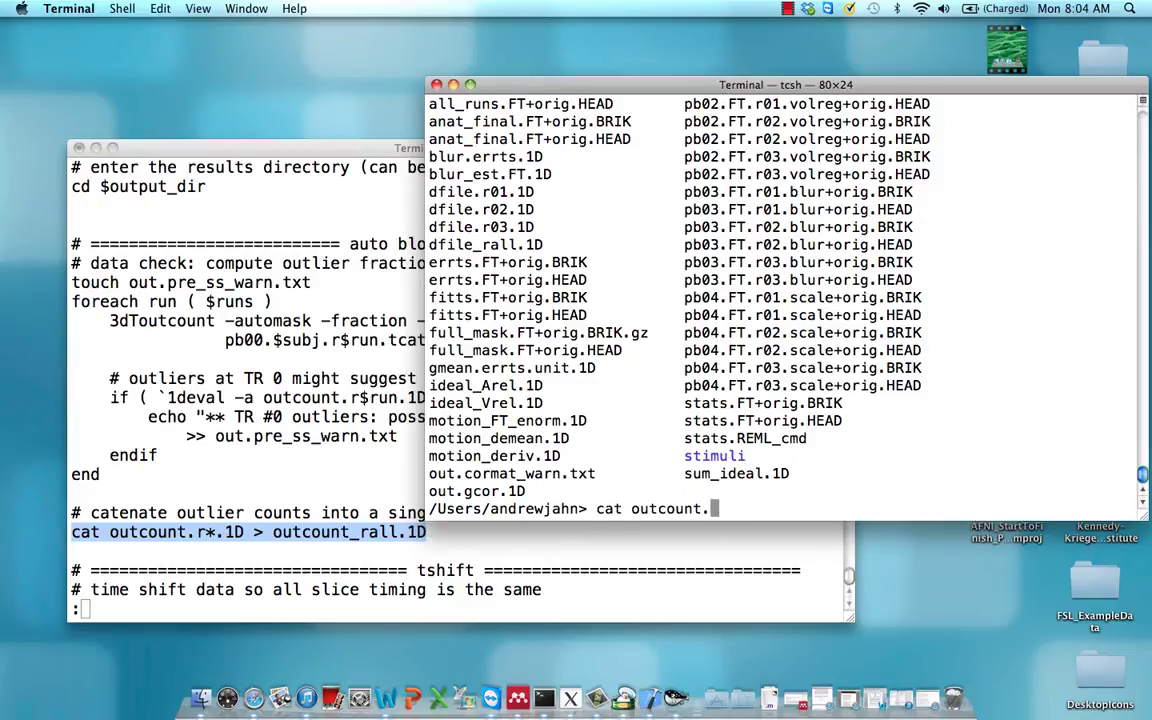
type("_rall")
key("BackSpace")
key("BackSpace")
key("BackSpace")
type("all.1D")
key("Return")
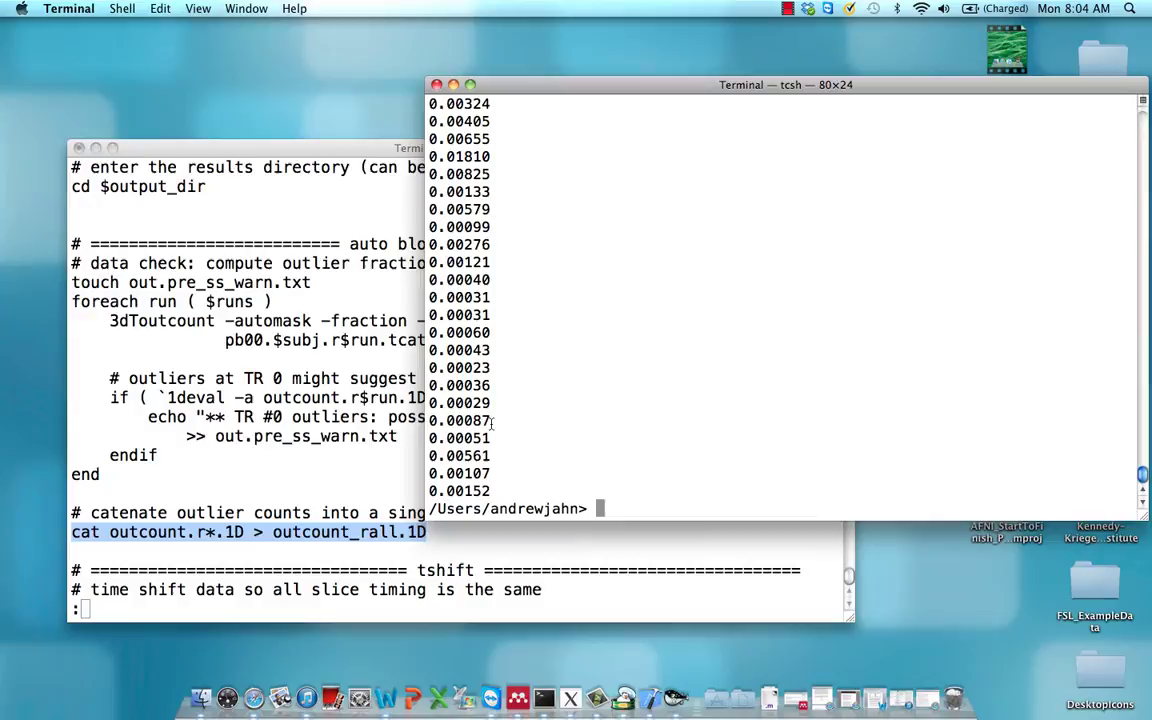
left_click_drag(491, 424, 431, 424)
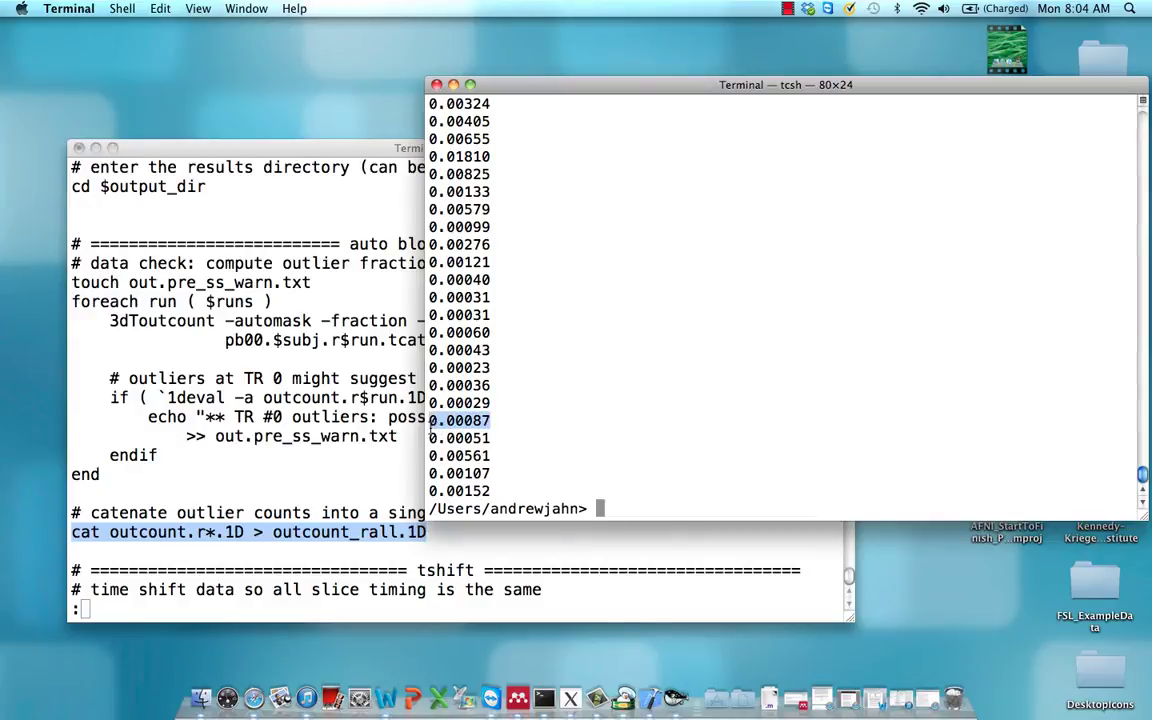
left_click(497, 428)
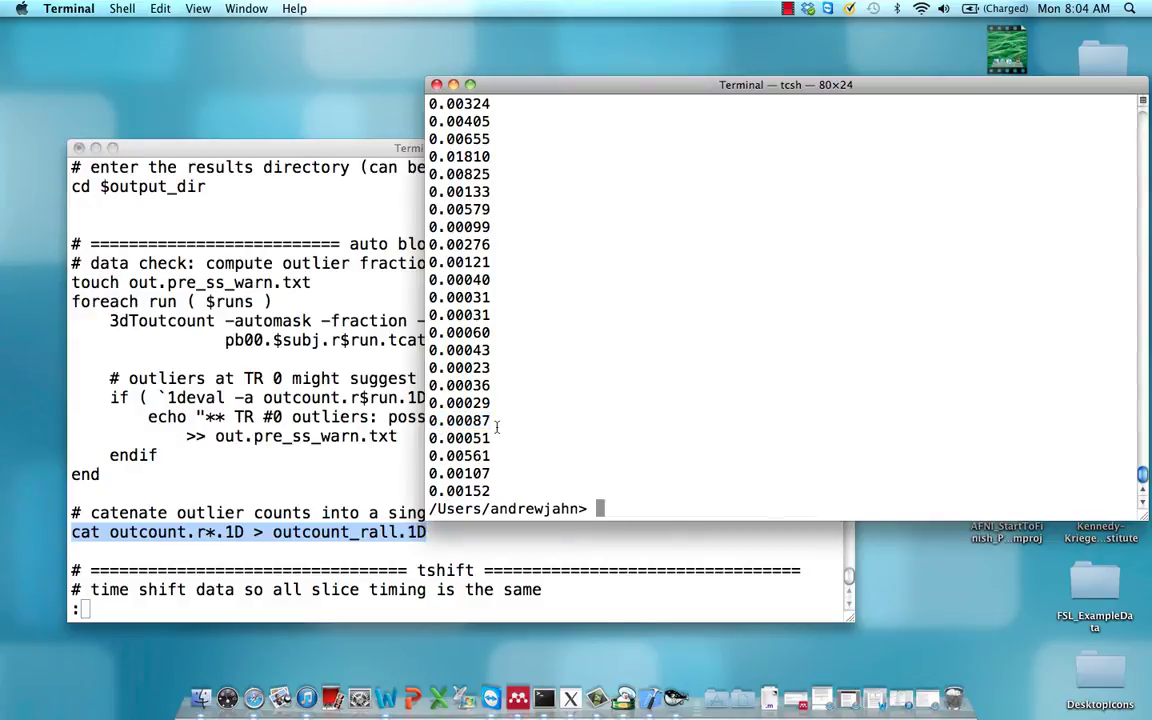
scroll(510, 391, "up", 5)
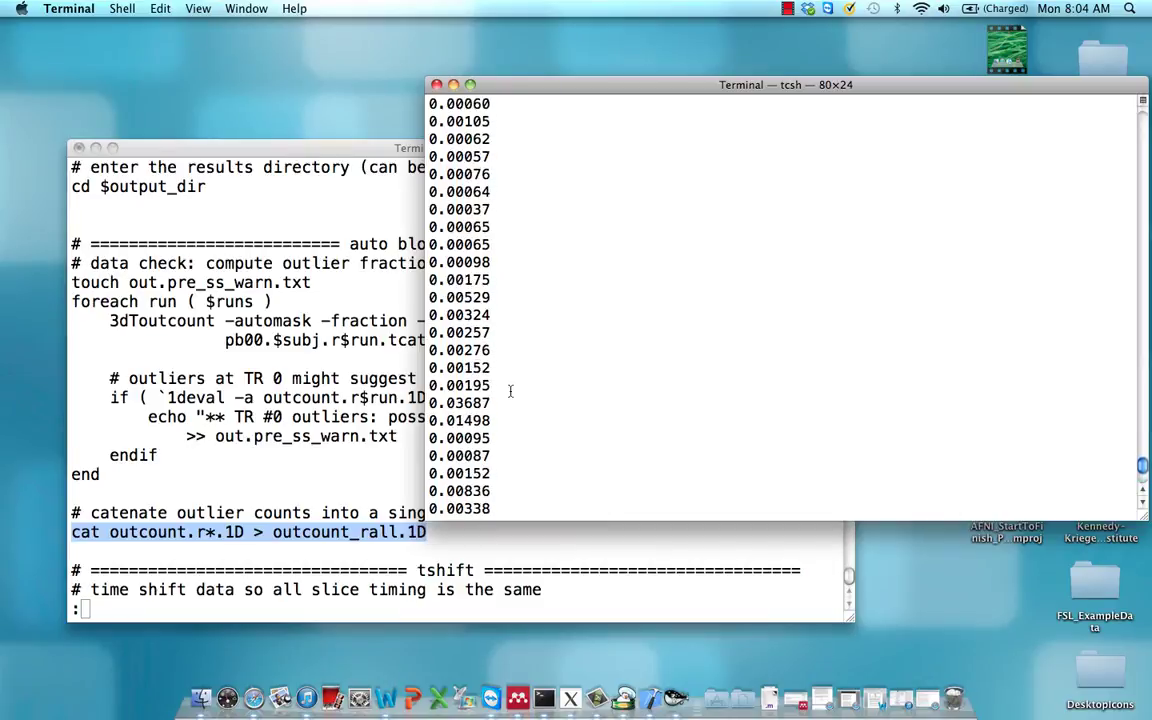
scroll(510, 391, "up", 3)
scroll(510, 391, "down", 2)
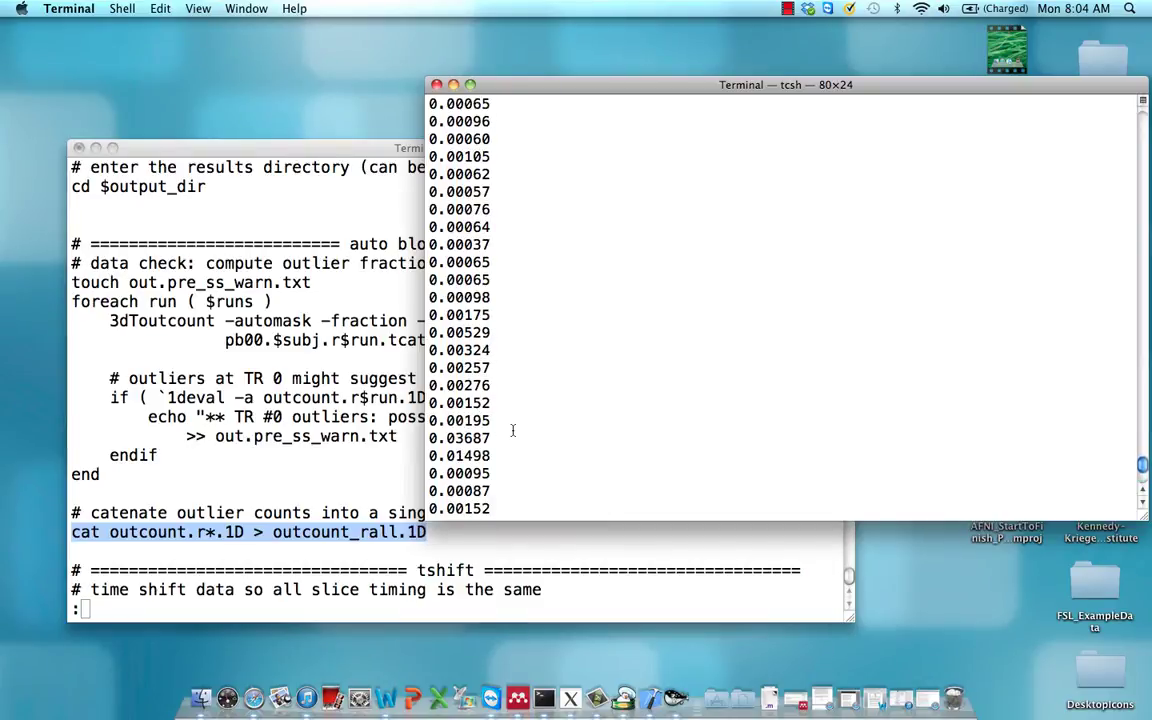
scroll(512, 430, "up", 5)
scroll(512, 430, "up", 15)
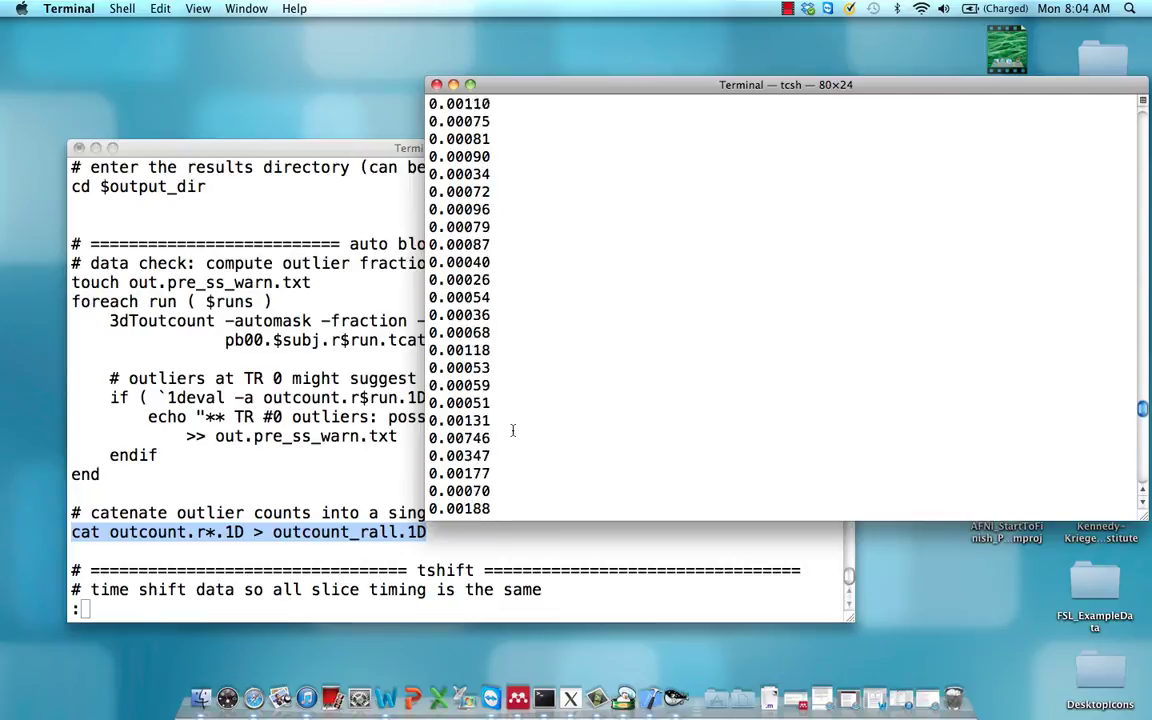
scroll(512, 430, "up", 15)
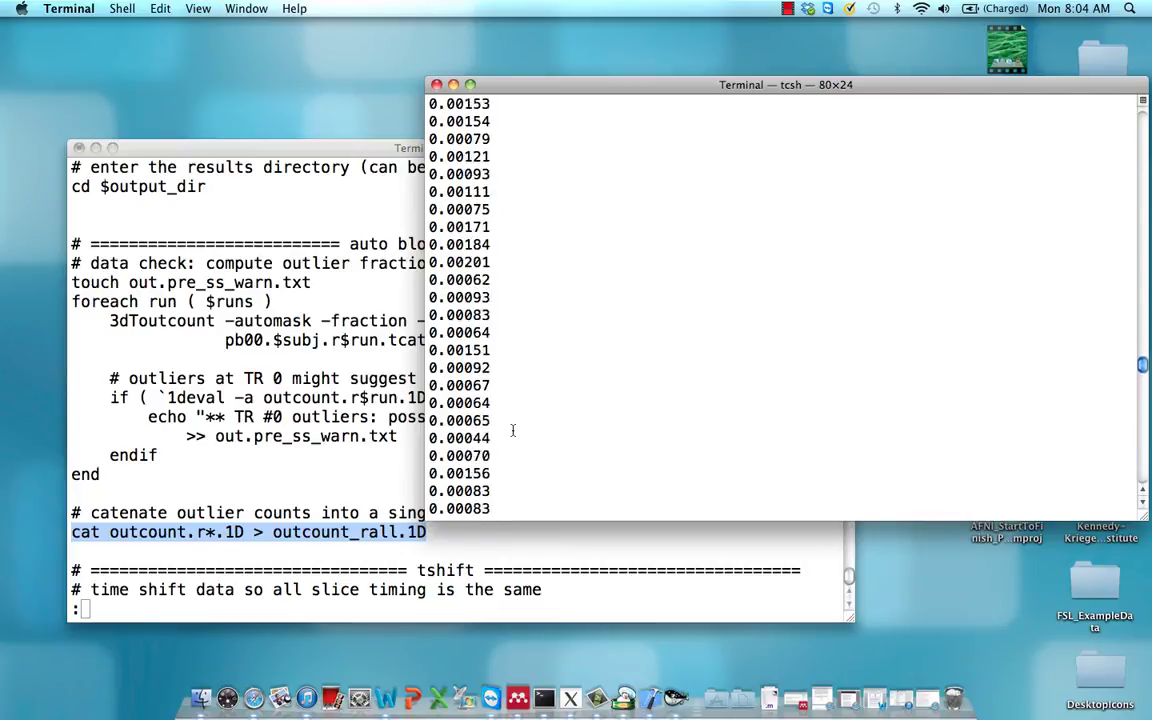
scroll(512, 430, "up", 4)
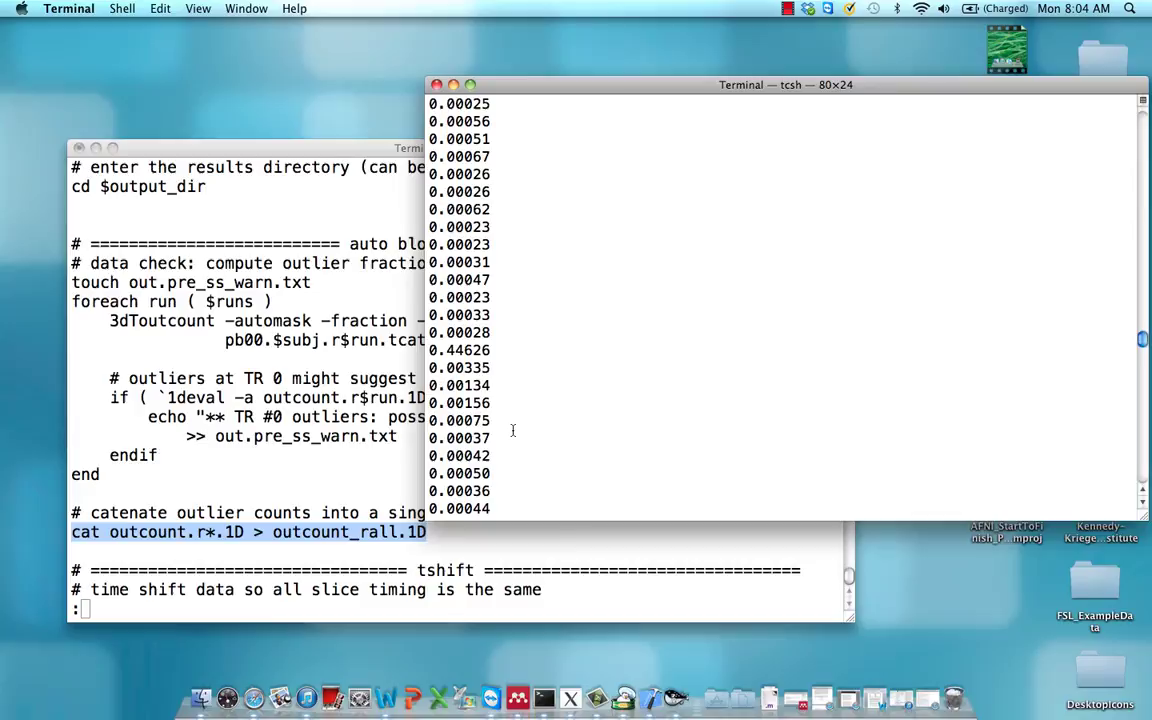
left_click_drag(508, 349, 447, 349)
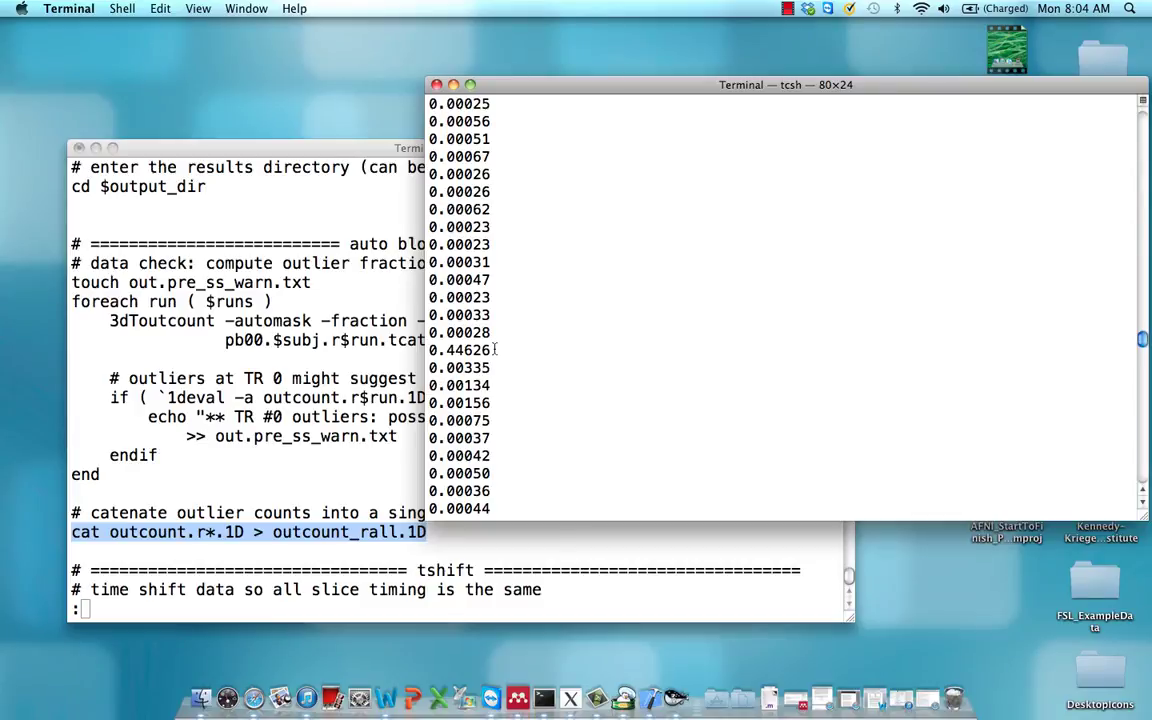
left_click(548, 370)
scroll(548, 370, "down", 15)
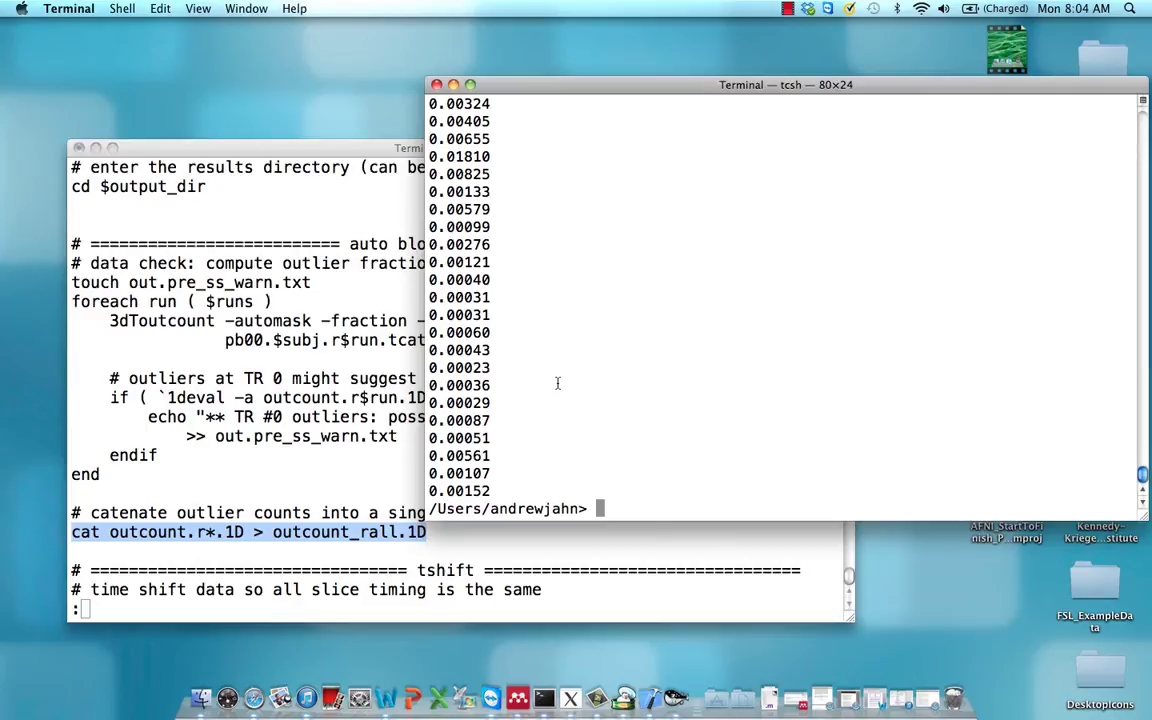
Plot outcount_rall.1D with 1dplot to view its outlier spikes, then close the plot
type("1dplot")
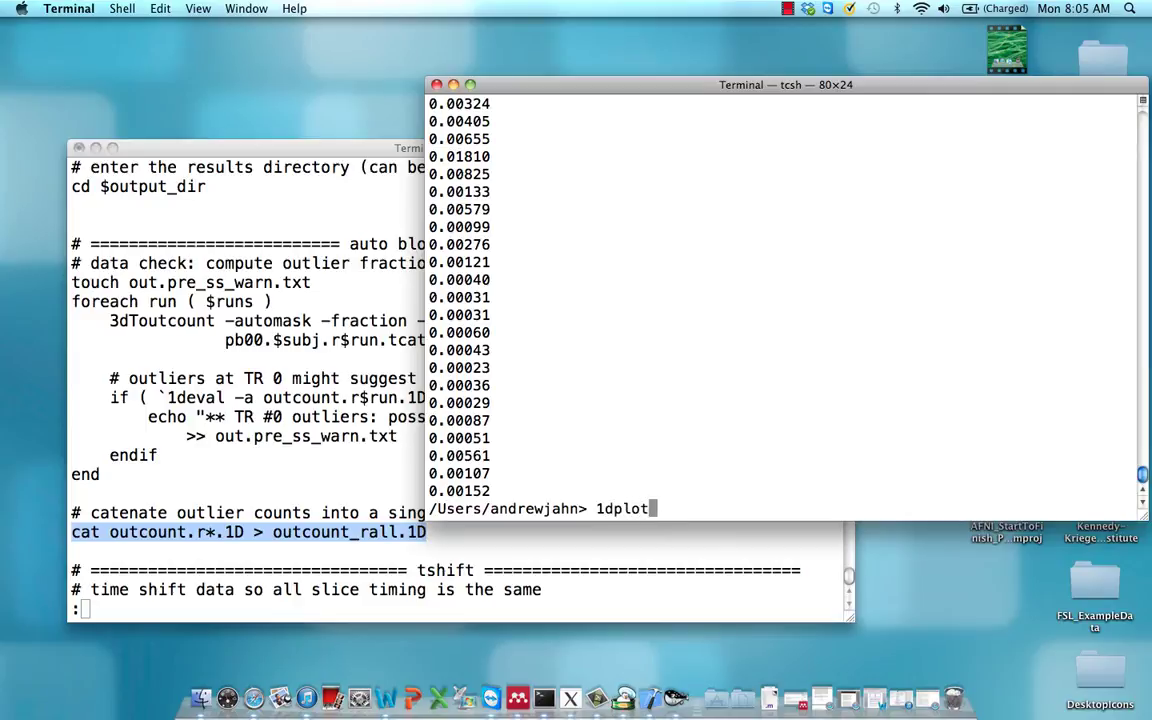
type(" outcount_rall.1D")
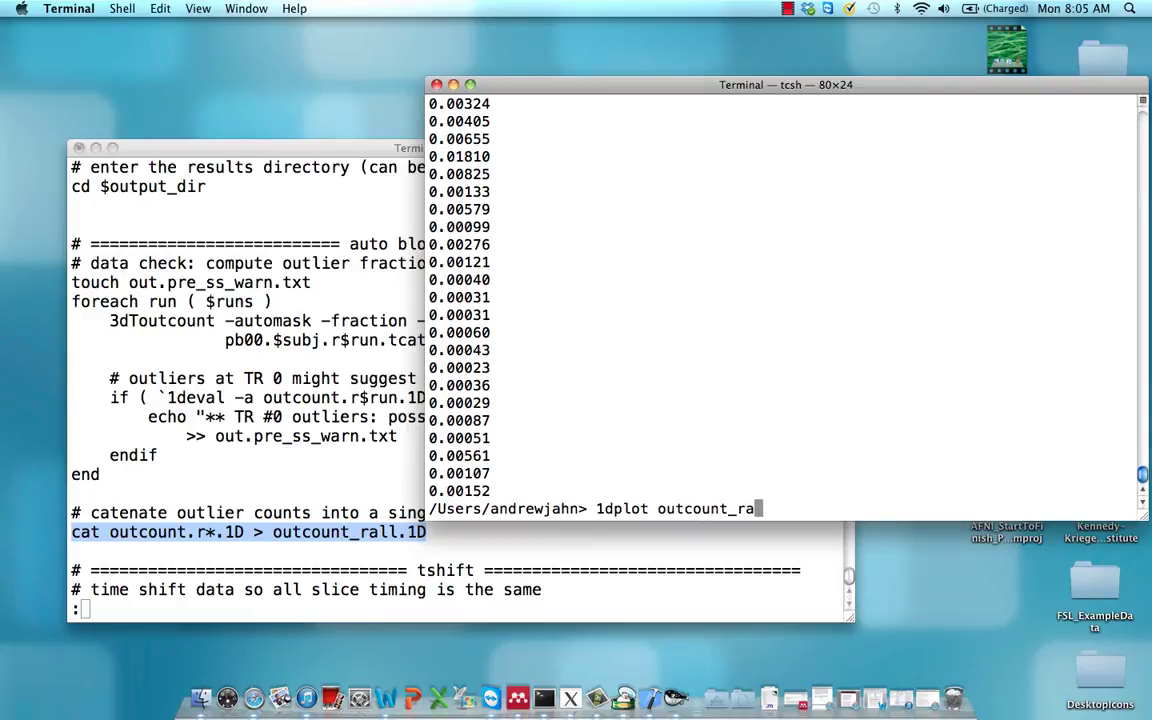
key("Return")
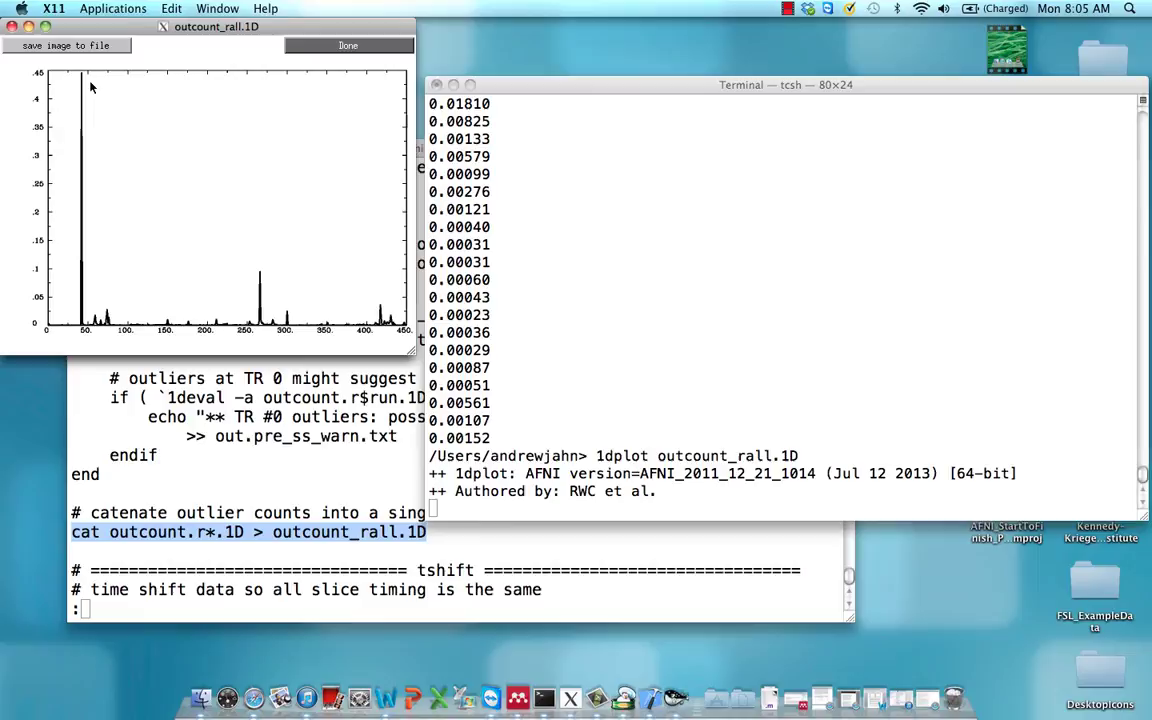
left_click(13, 27)
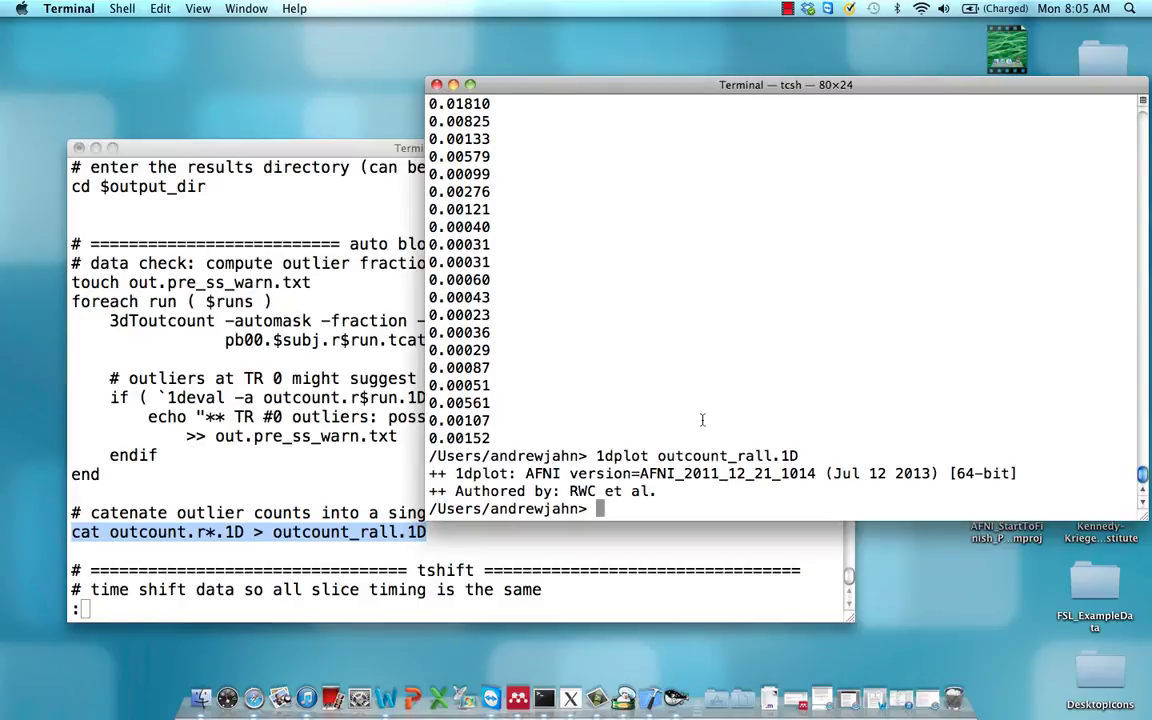
Run 1deval -expr 't * step(a-0.05)' on the outlier file, piped to grep -v '0'
type("1deval")
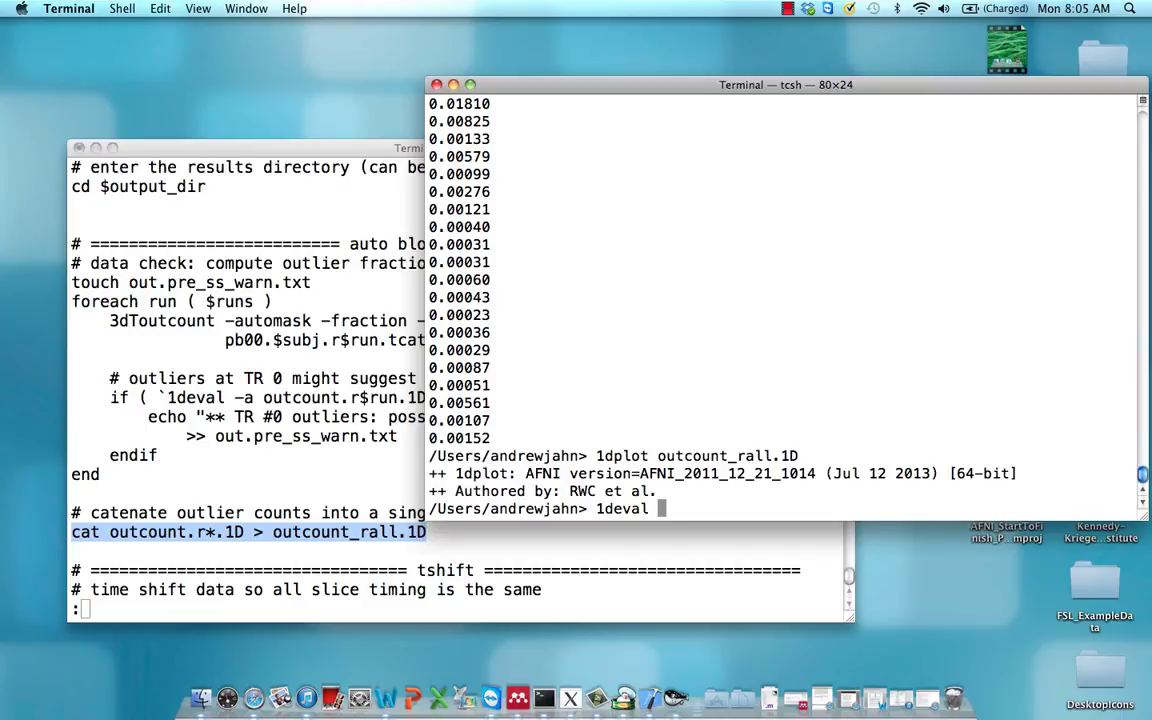
type("-a outcount.")
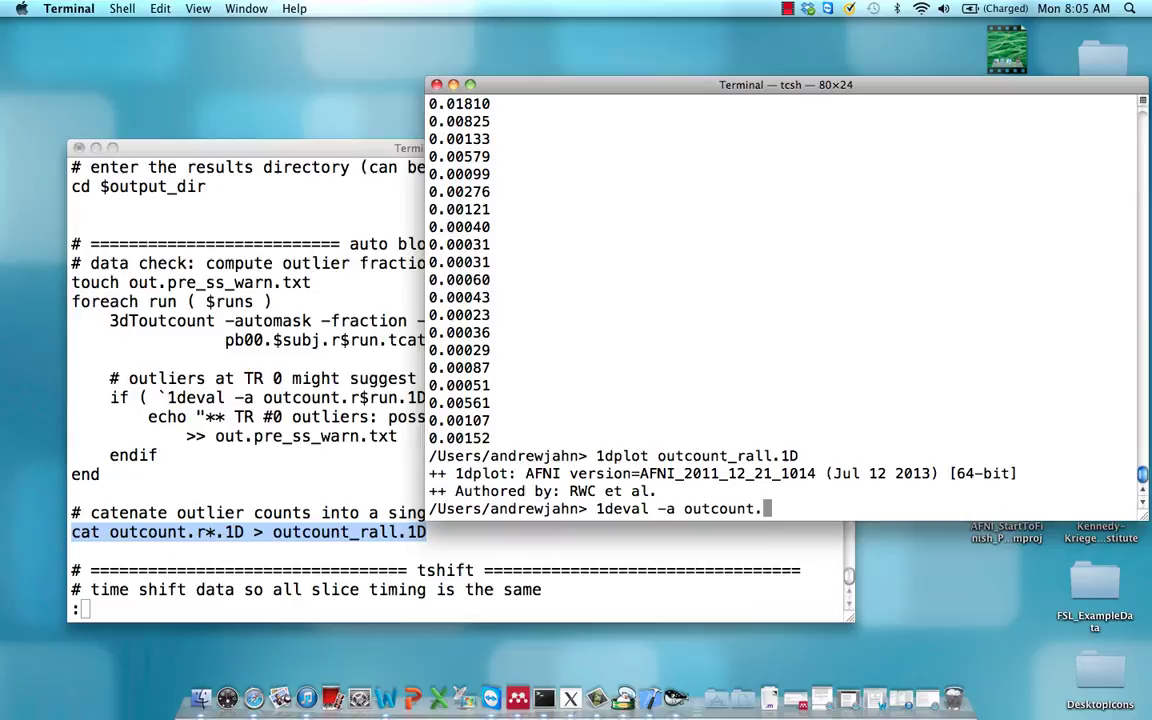
type("rall.1D -expr '")
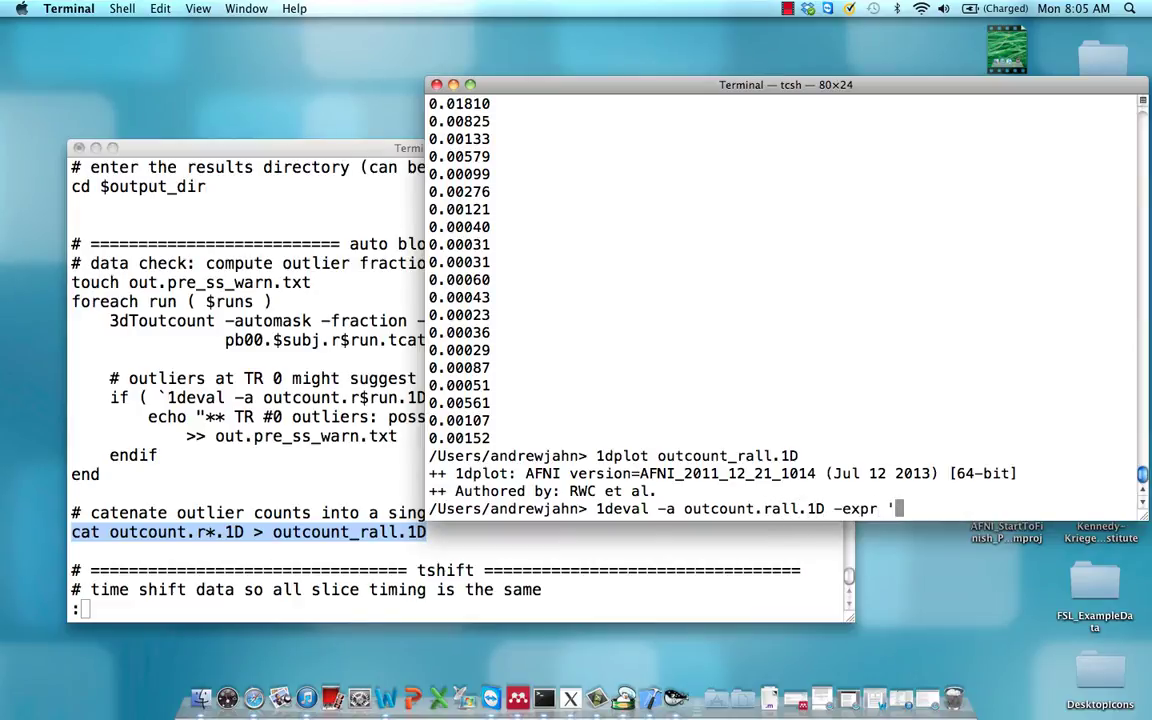
type("t * step")
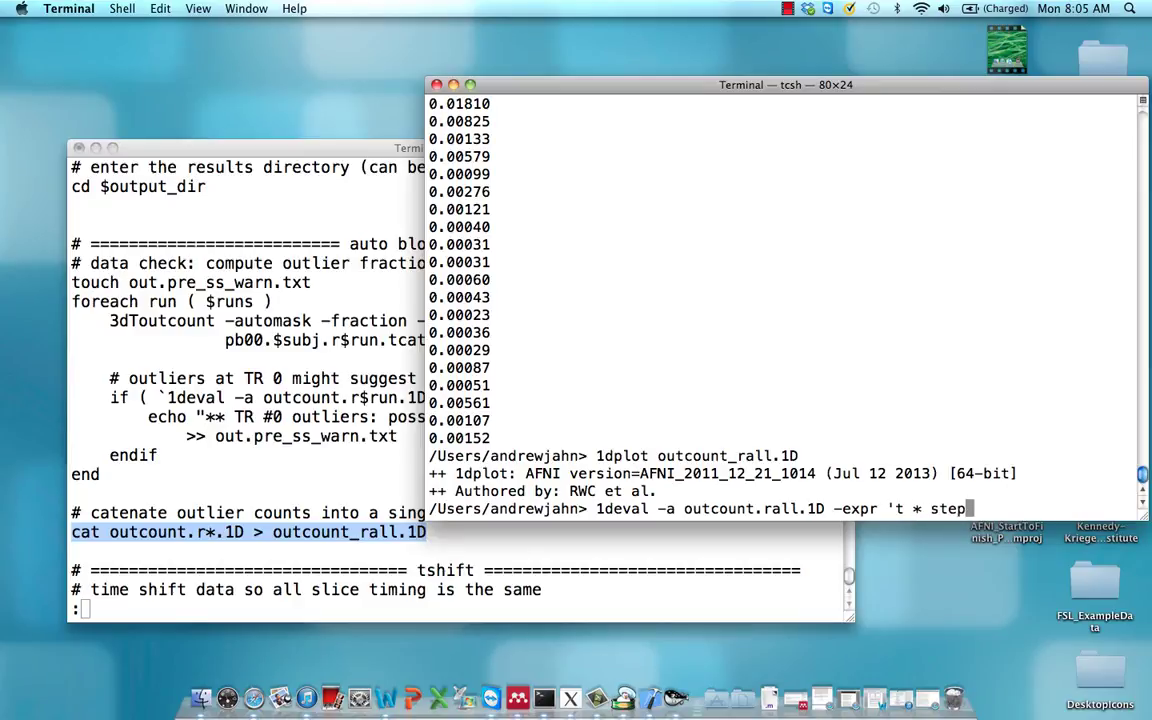
type("(a-0.05)' ")
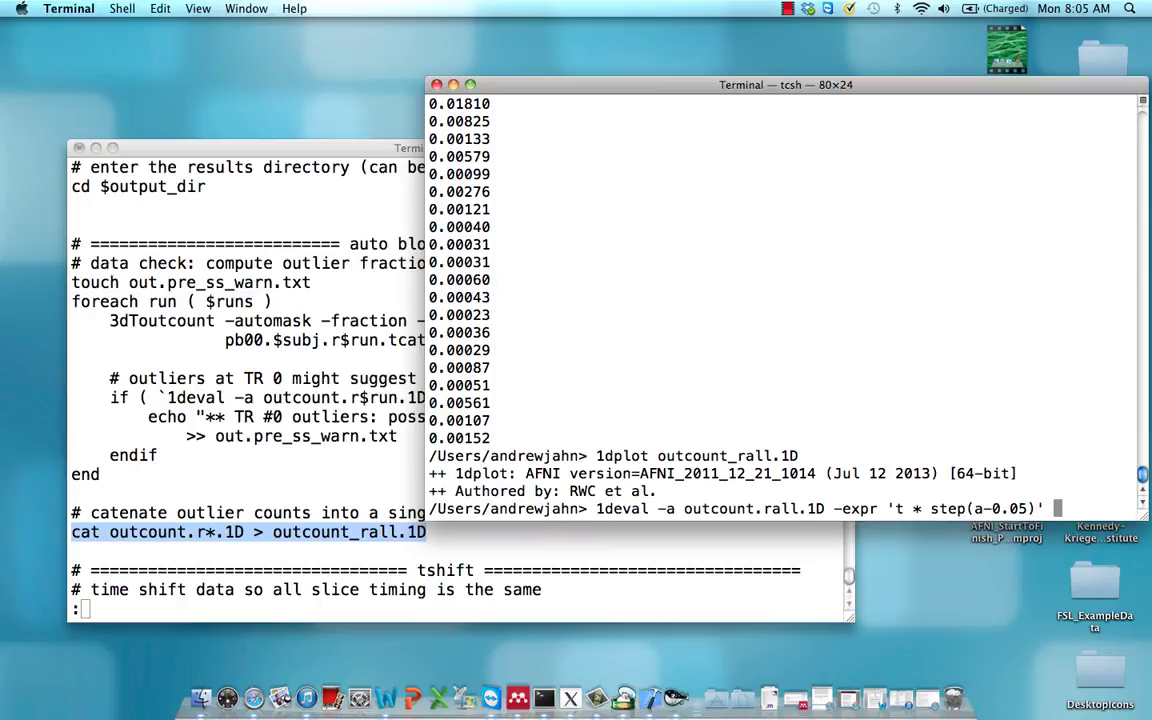
type("|")
type("grep -")
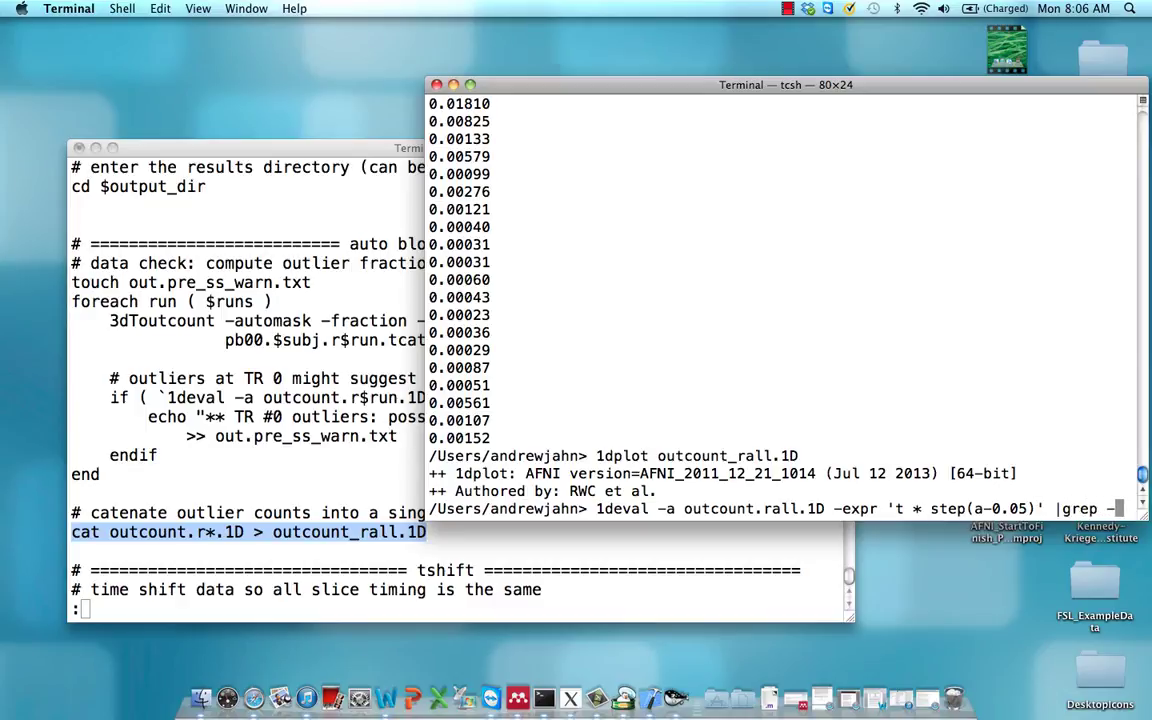
type("v")
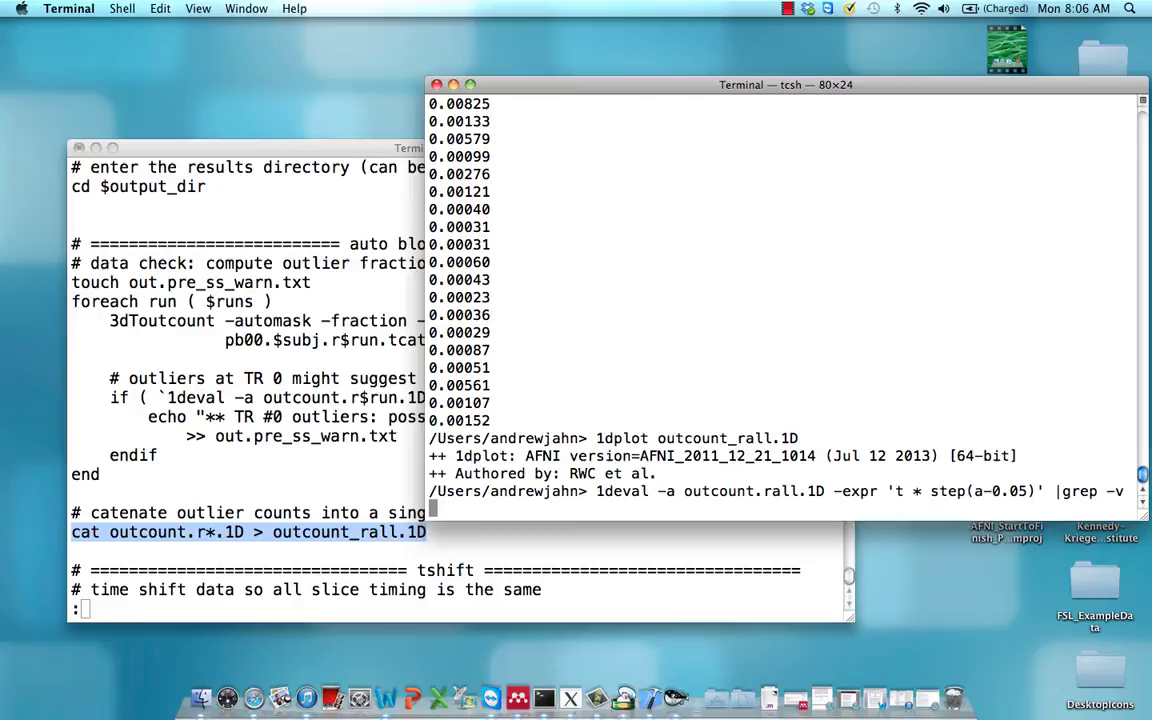
type(" '0'")
key("Return")
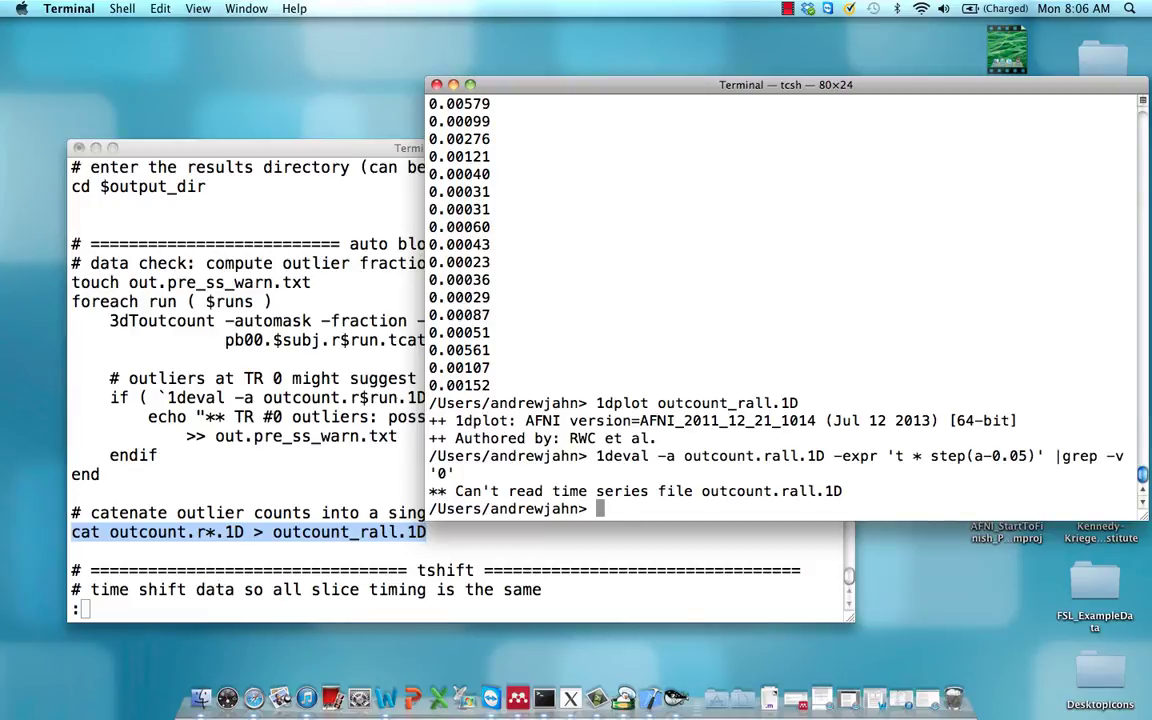
Correct the file name to outcount_rall.1D and rerun, listing TRs 42 and 266
key("Up")
key("ctrl+a")
key("Right")
key("Right")
key("Right")
key("Right")
key("Right")
key("Right")
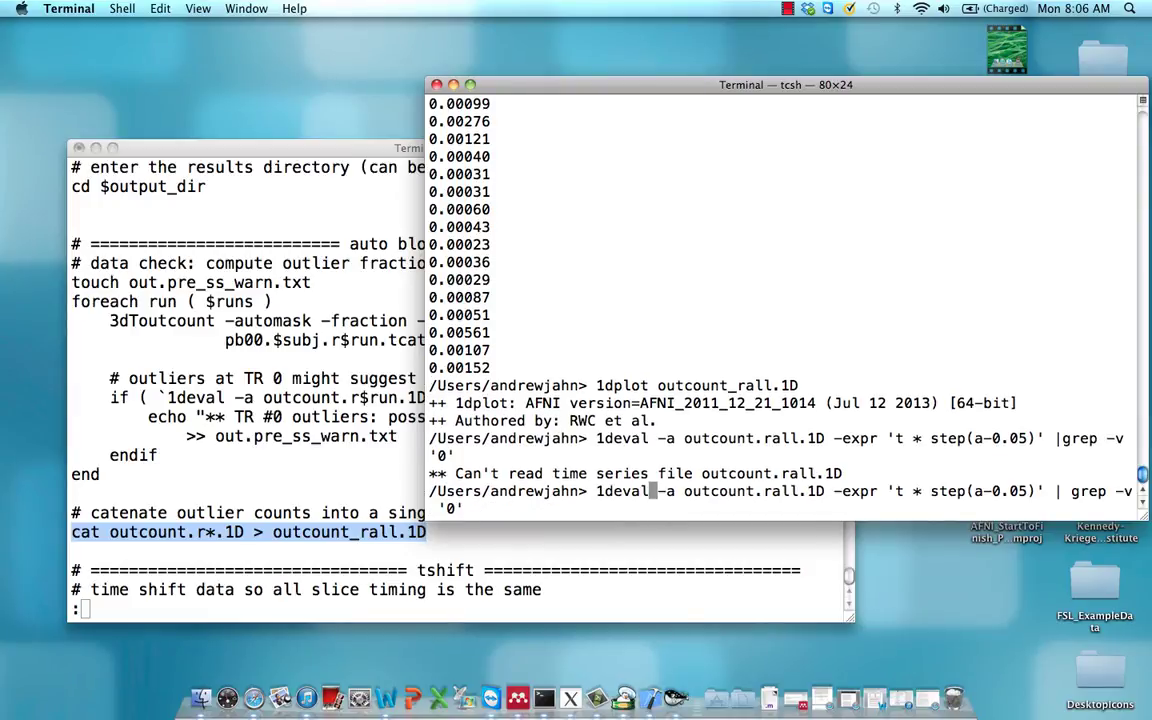
key("Right")
key("Right")
key("Right")
key("Right")
key("Right")
key("Right")
key("Right")
key("Right")
key("Right")
key("Right")
key("Right")
key("Right")
key("Right")
key("BackSpace")
type("_")
key("Return")
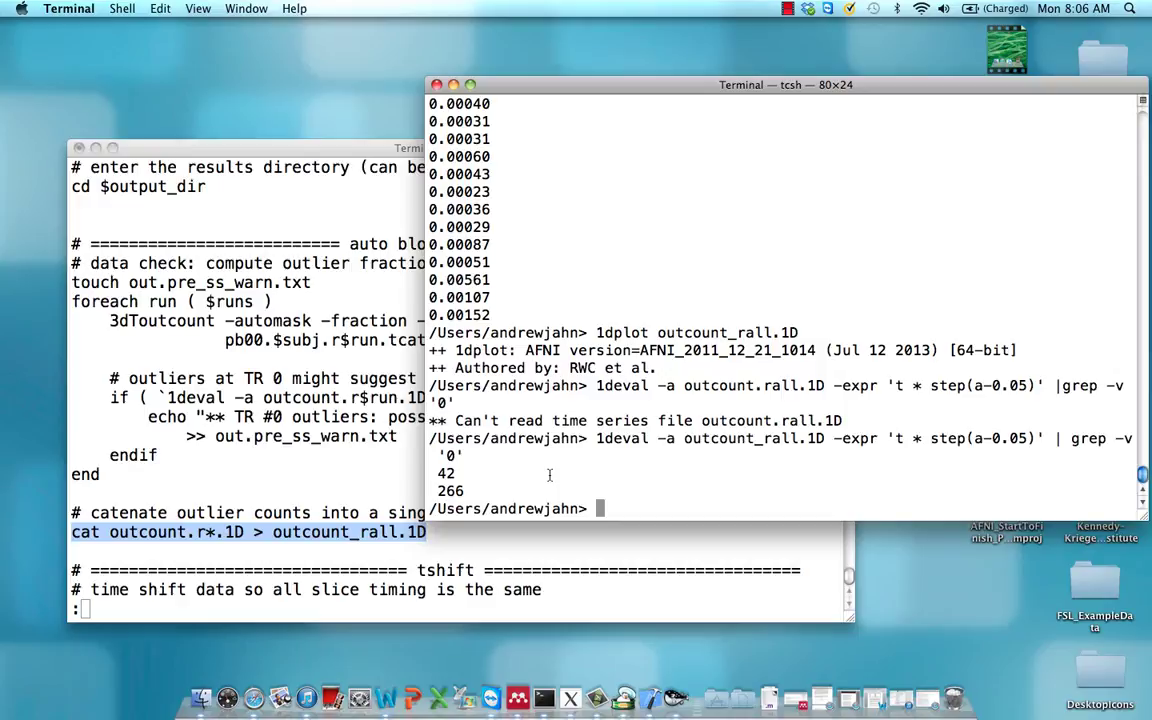
type("1dplot -one ")
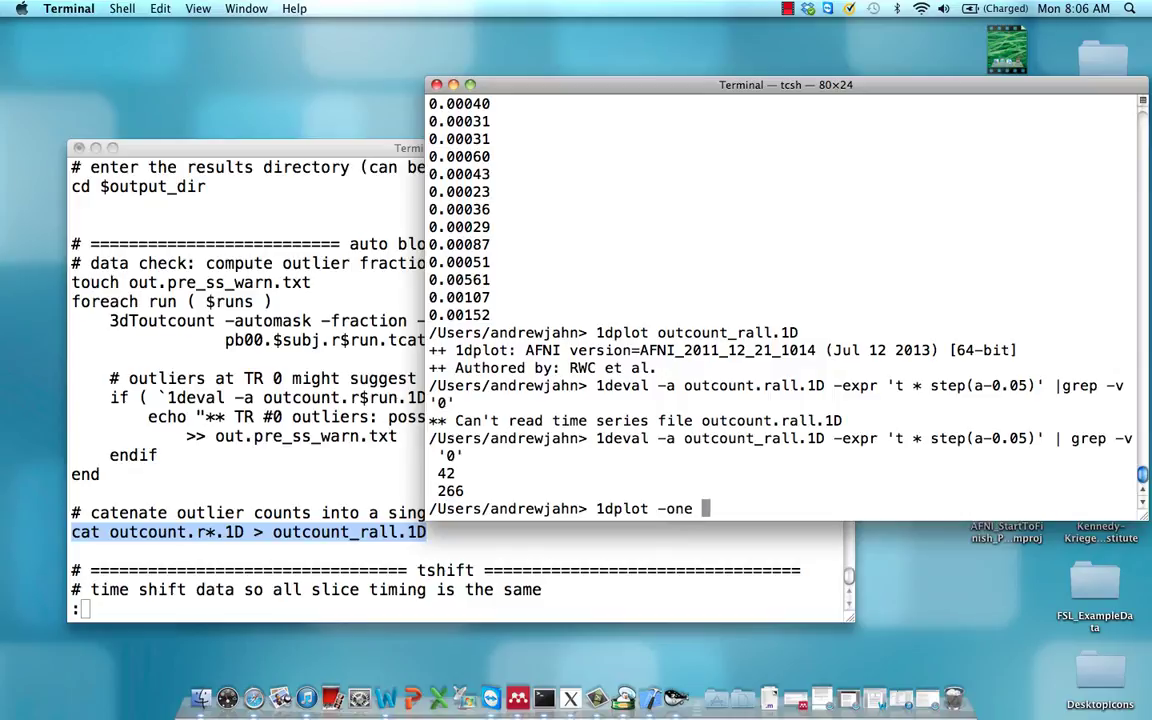
type("'1D")
key("BackSpace")
type(": 450")
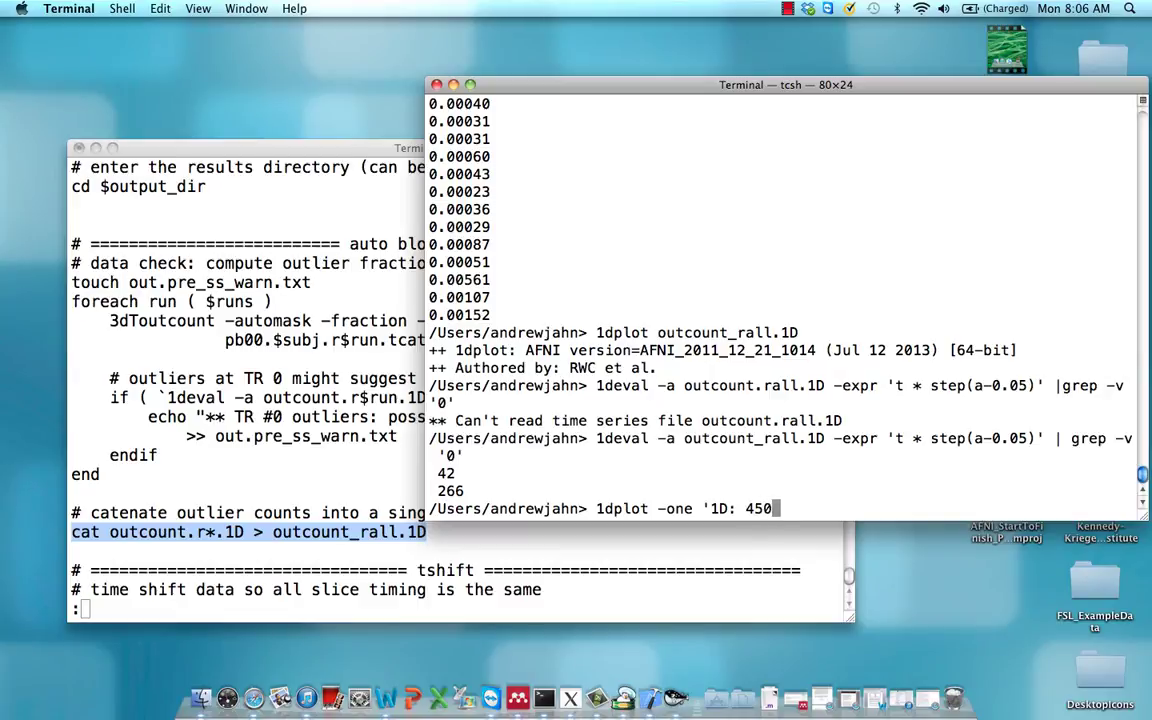
type("@0.05' outcount")
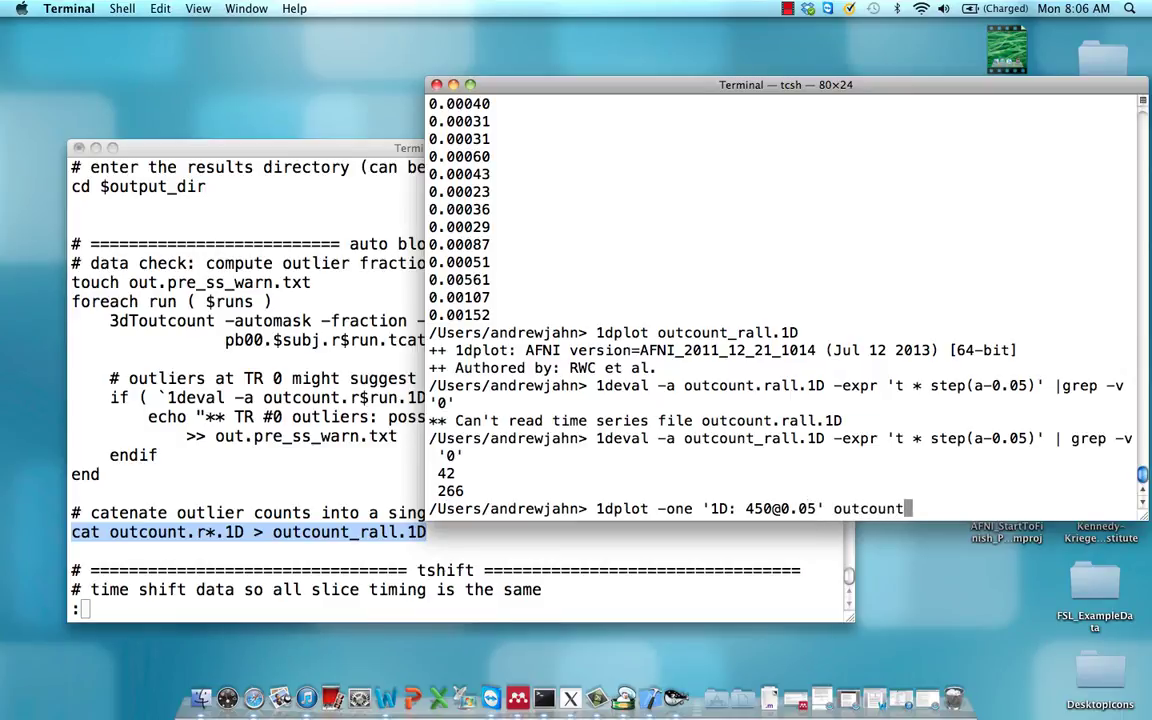
type("_rall.1D")
key("Return")
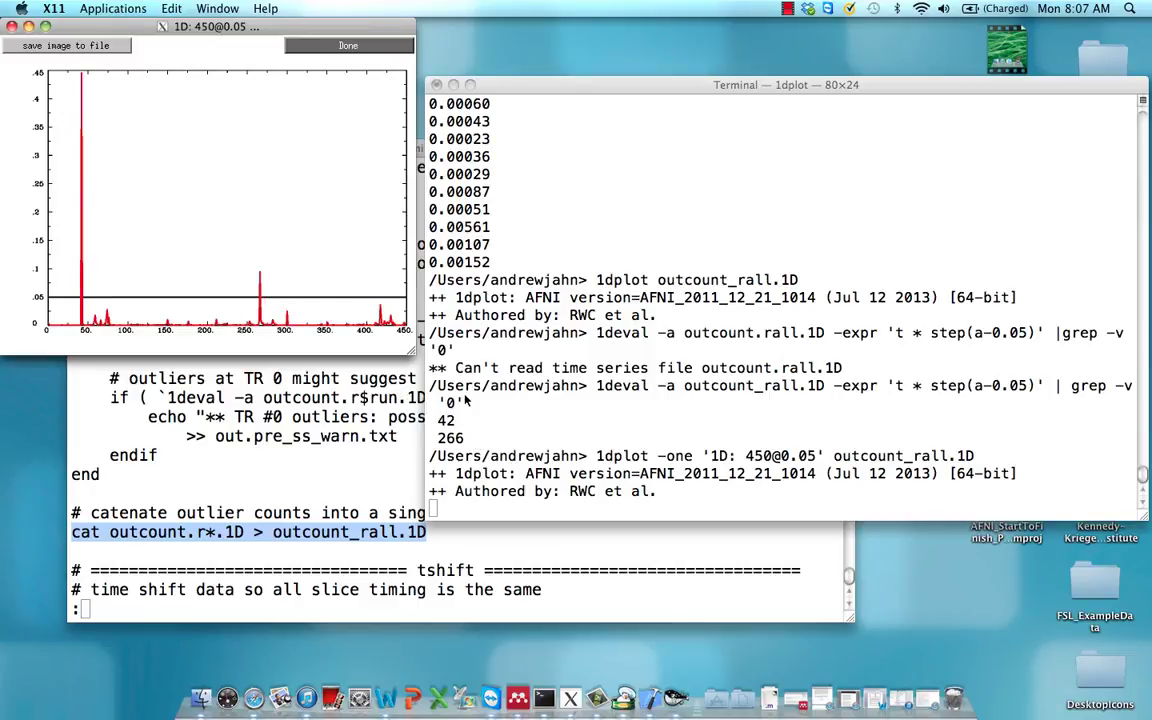
left_click(518, 434)
key("Return")
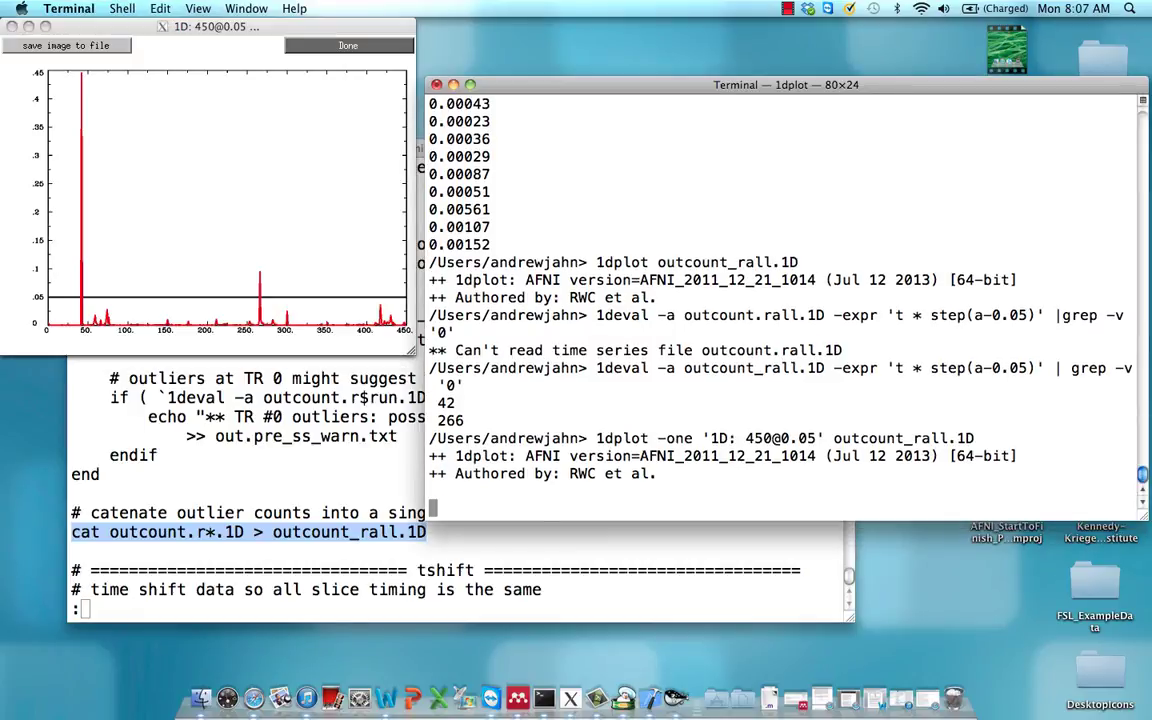
Launch AFNI and set pb00.FT.r01.tcat as the underlay dataset
key("ctrl+c")
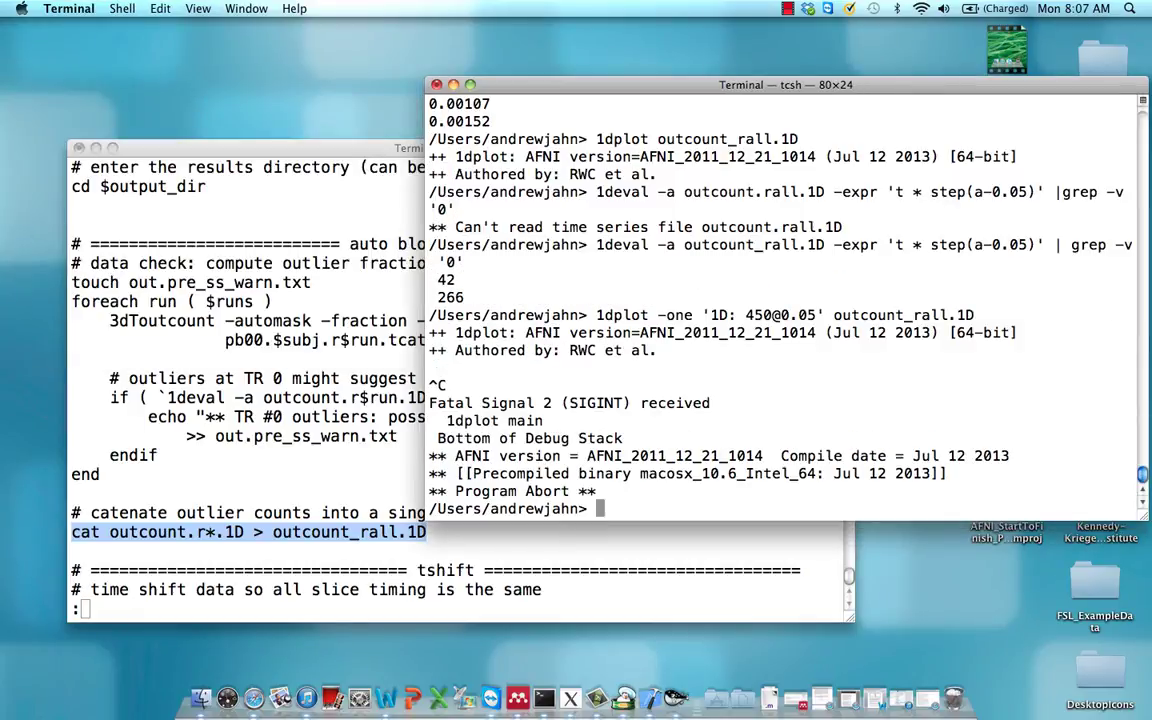
type("afni")
key("Return")
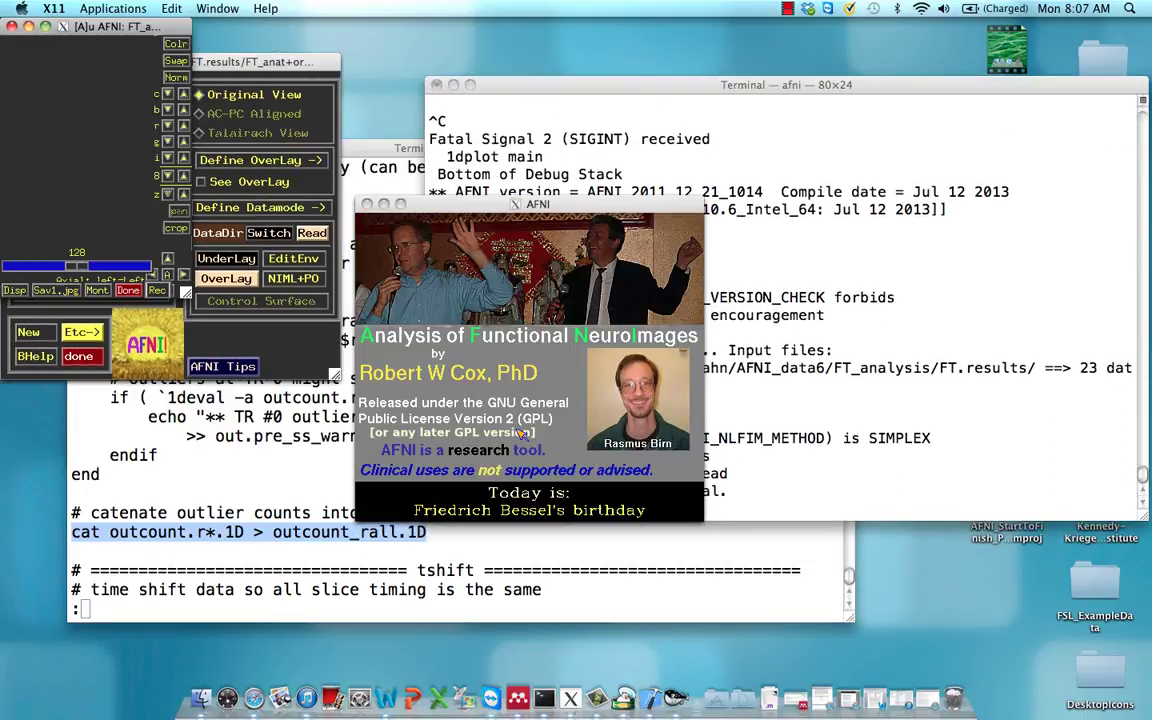
left_click(247, 260)
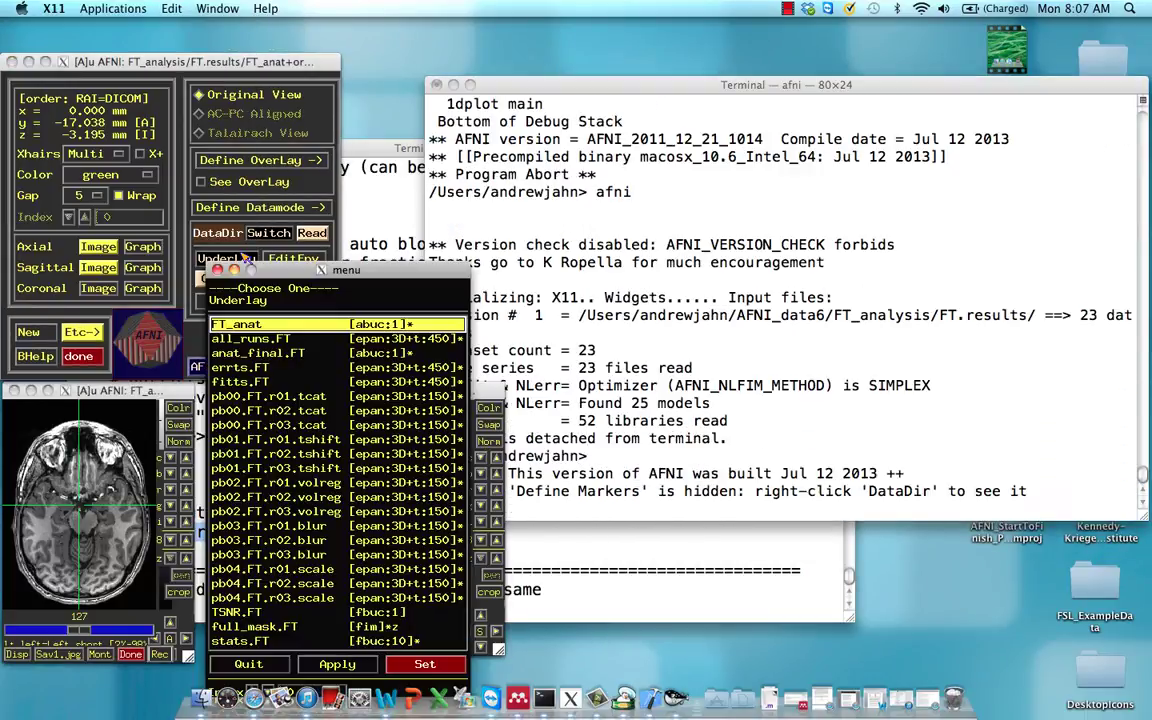
left_click(277, 397)
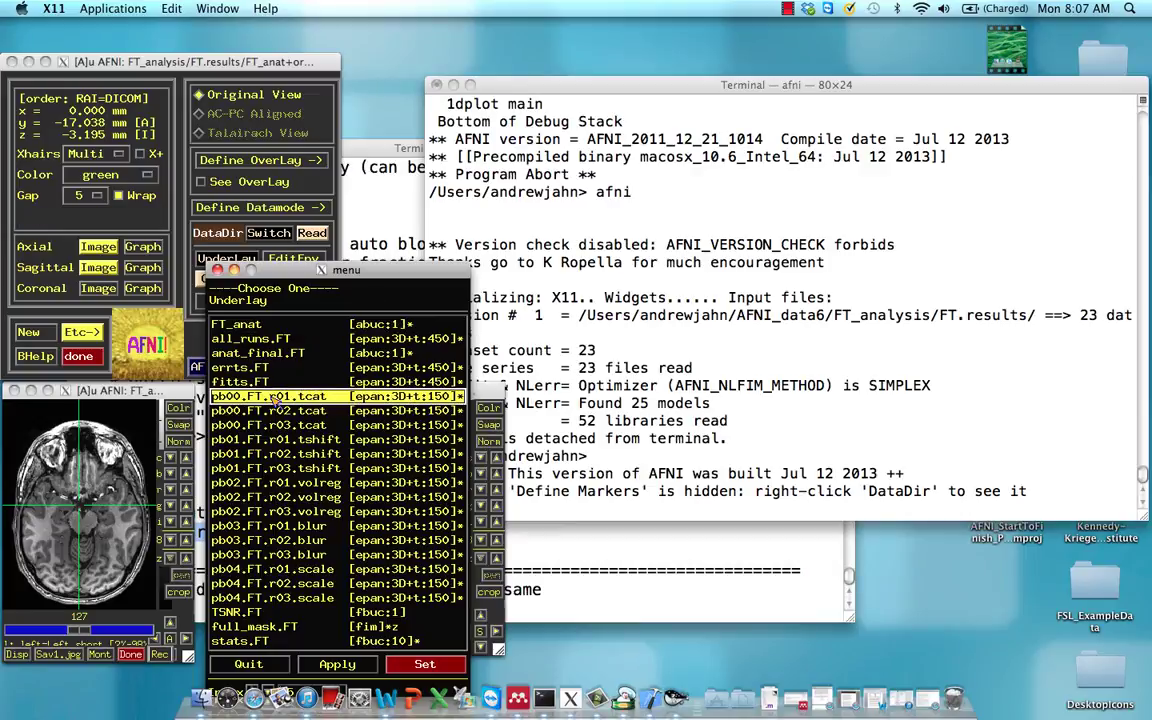
left_click_drag(318, 273, 851, 285)
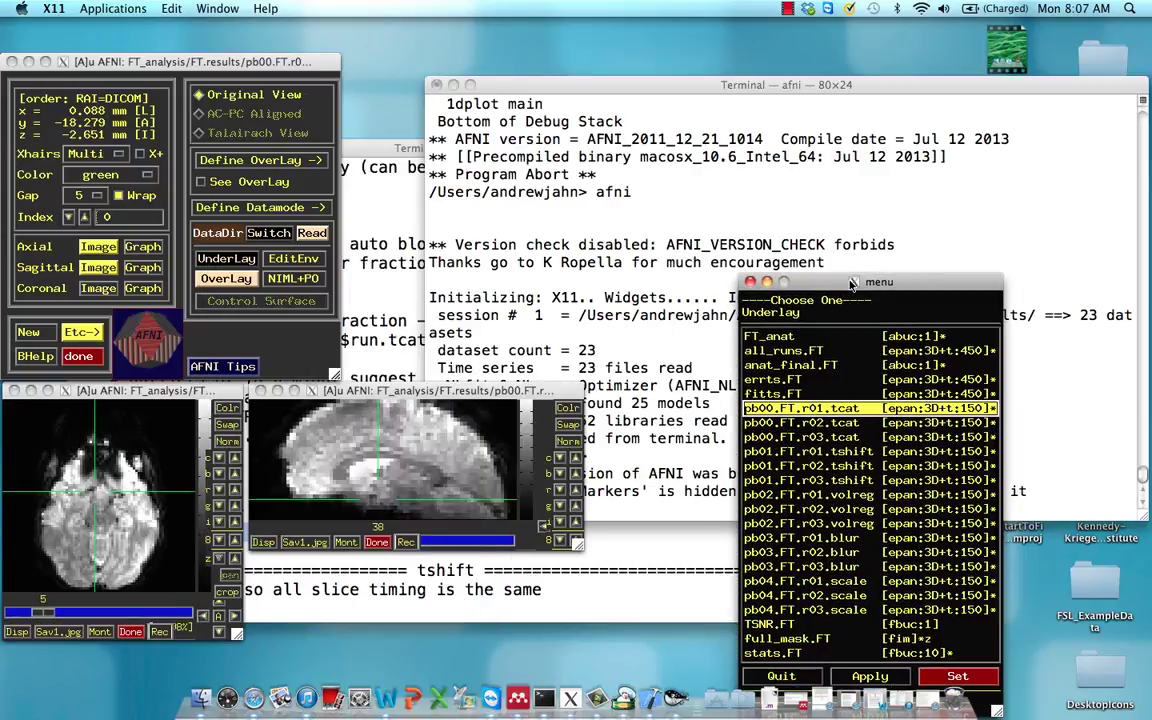
Open the sagittal time-series graph beside the image viewers and reposition the crosshair
left_click(143, 268)
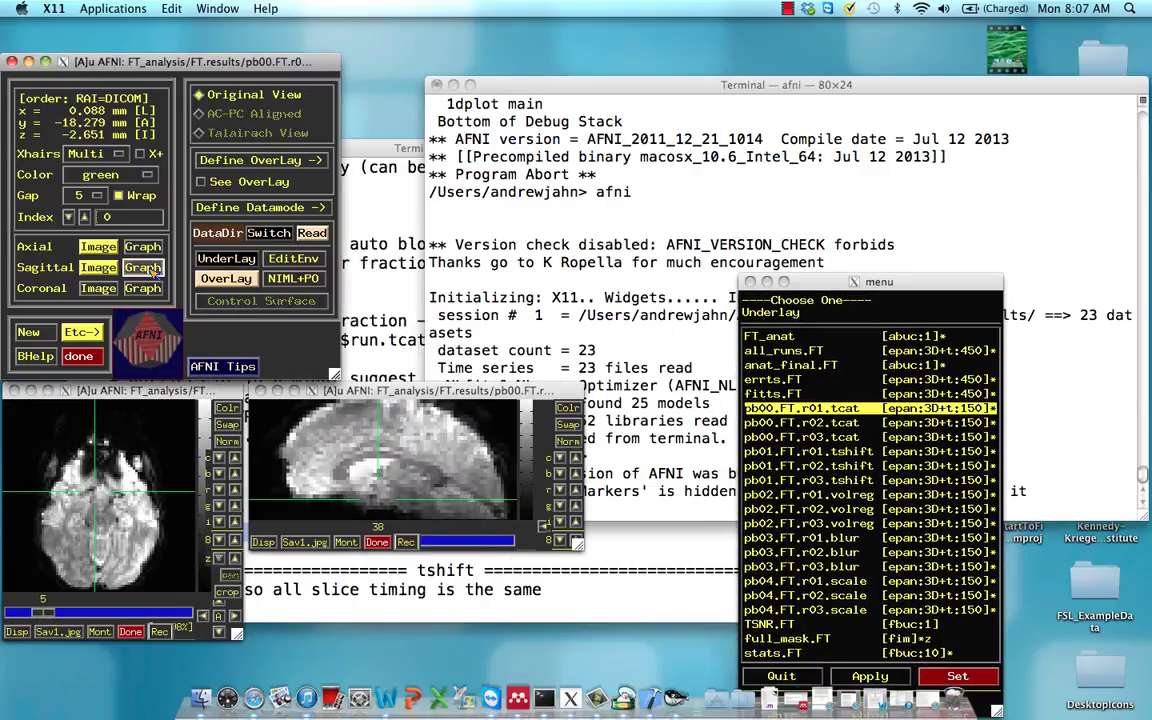
left_click(143, 268)
left_click_drag(360, 253, 829, 97)
left_click(385, 440)
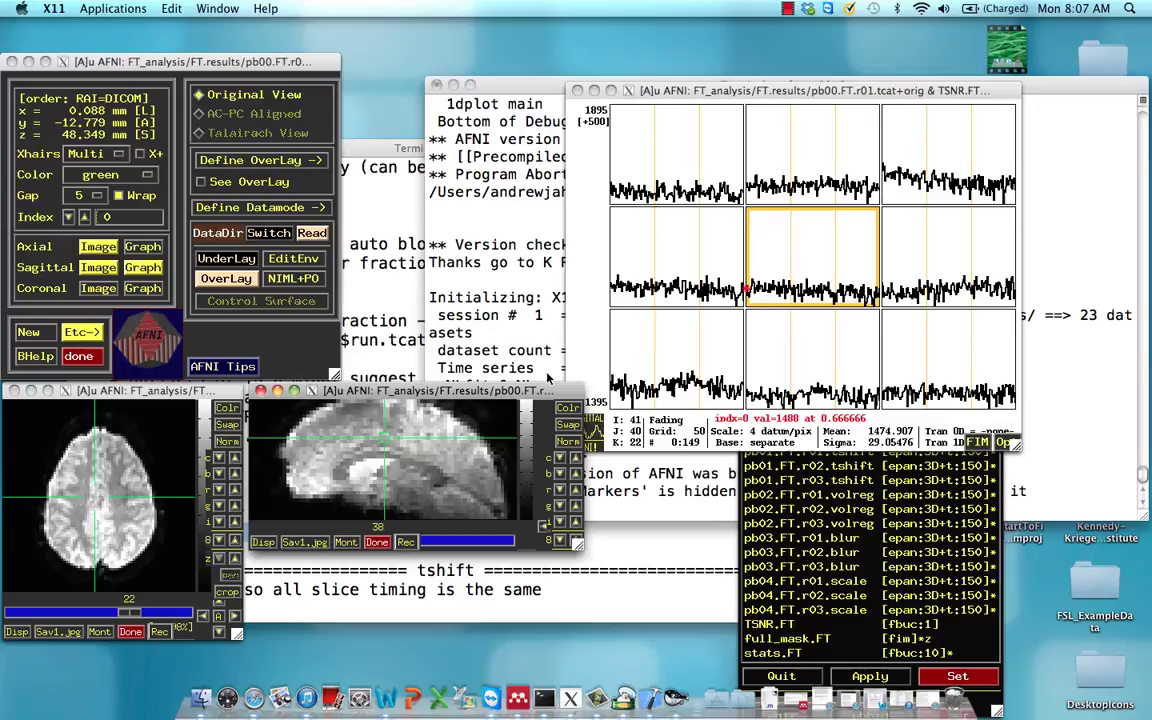
Place the crosshair on spiking front-of-brain voxels, then open the Jump to (xyz) prompt
left_click(499, 494)
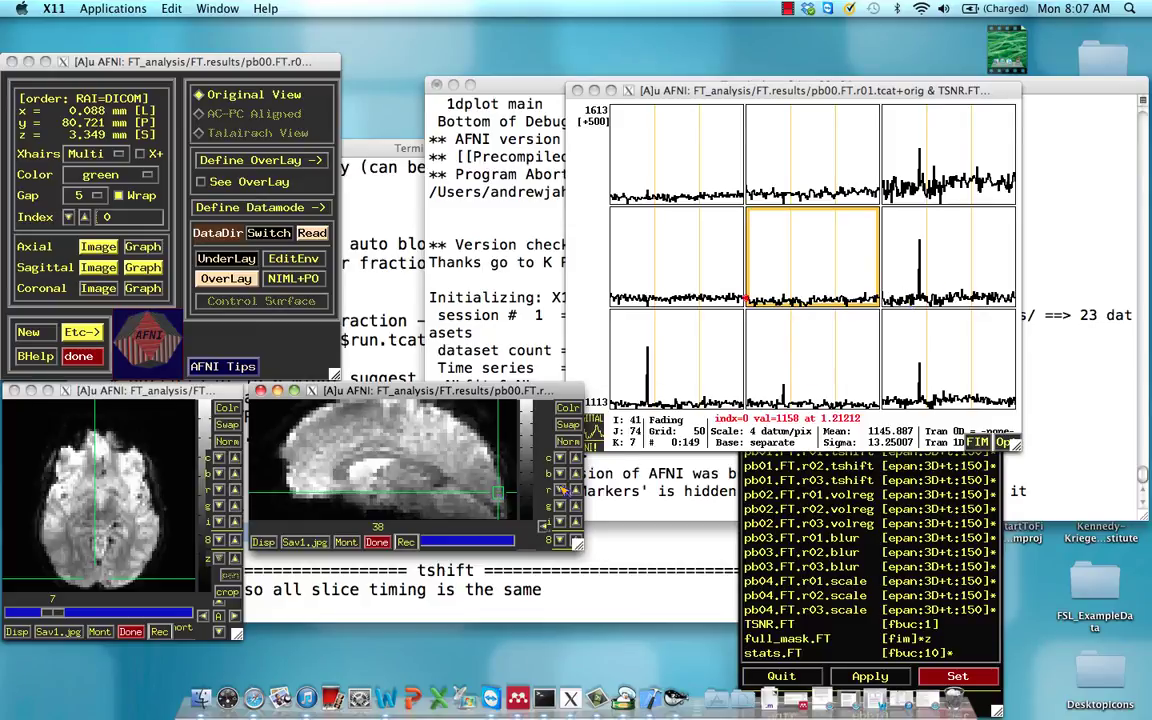
left_click(86, 587)
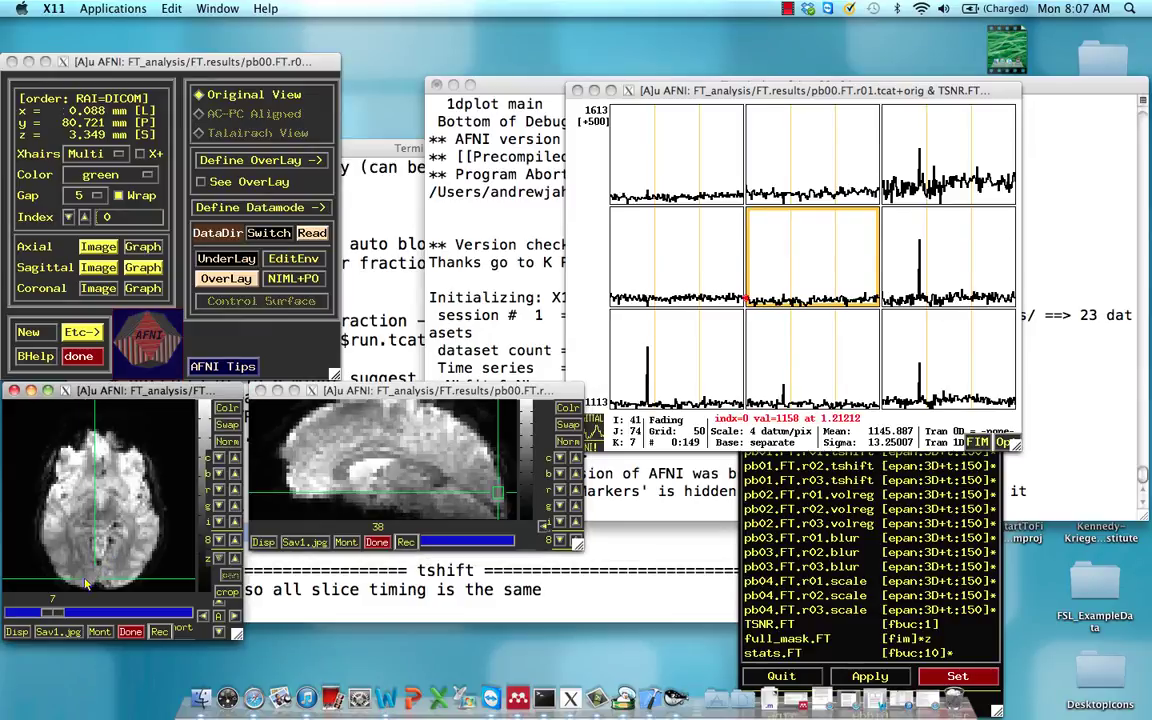
right_click(432, 462)
left_click(432, 462)
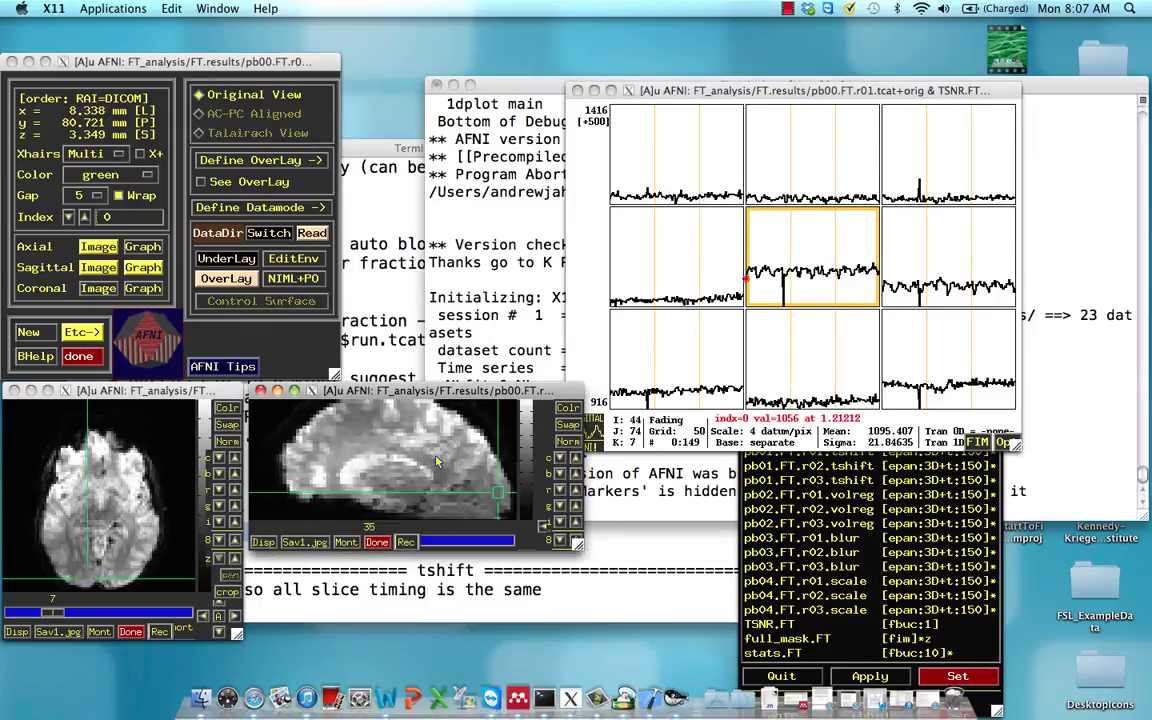
scroll(436, 461, "up", 3)
right_click(435, 462)
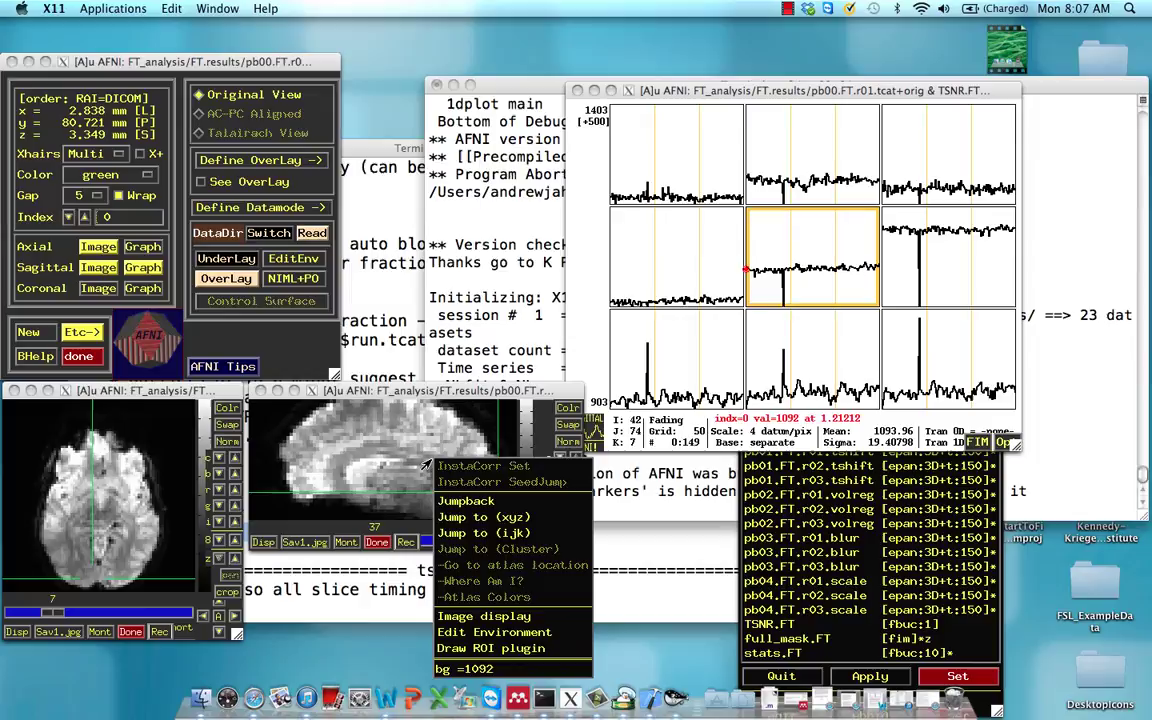
left_click(432, 462)
scroll(432, 462, "up", 1)
right_click(430, 462)
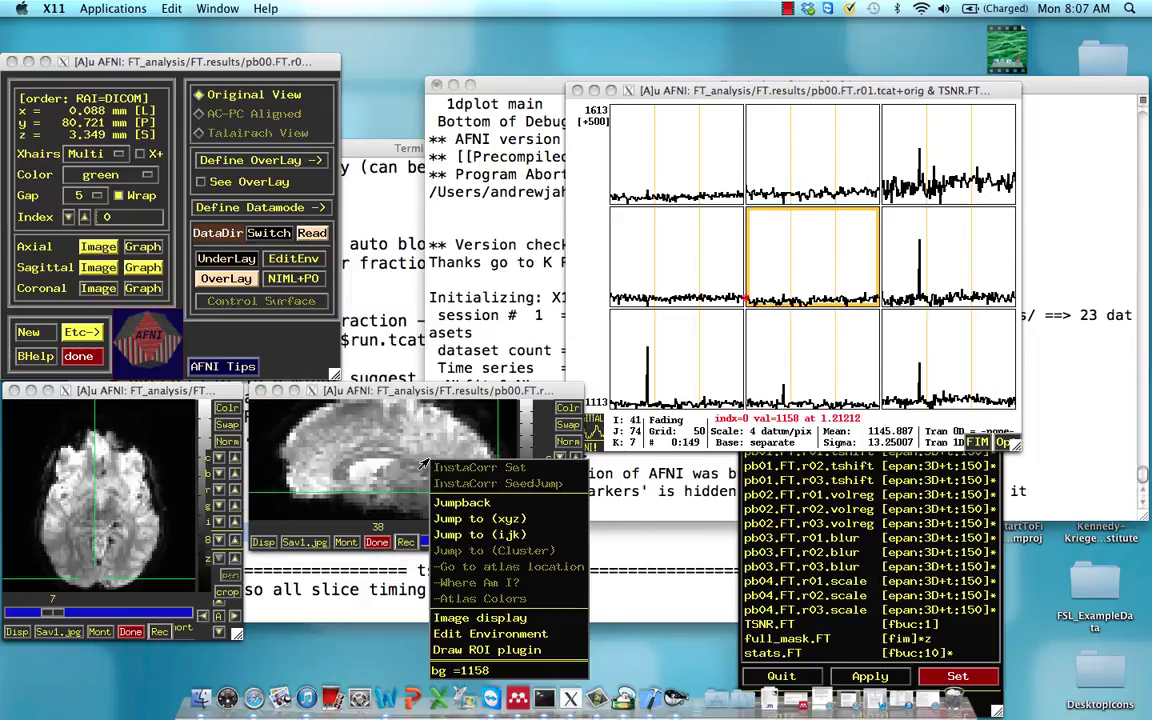
left_click(480, 520)
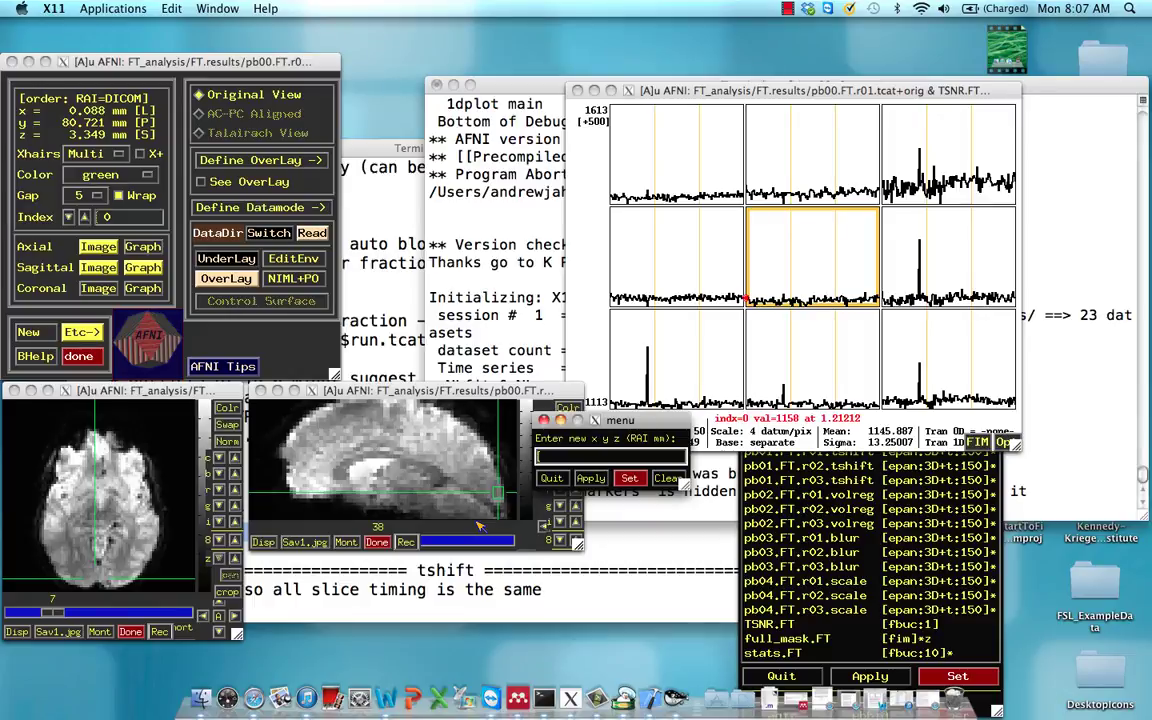
Jump to coordinates 19.3 78 -5.7 and step the graph's time index forward toward 42
type("19.3 78 -5.7")
key("Return")
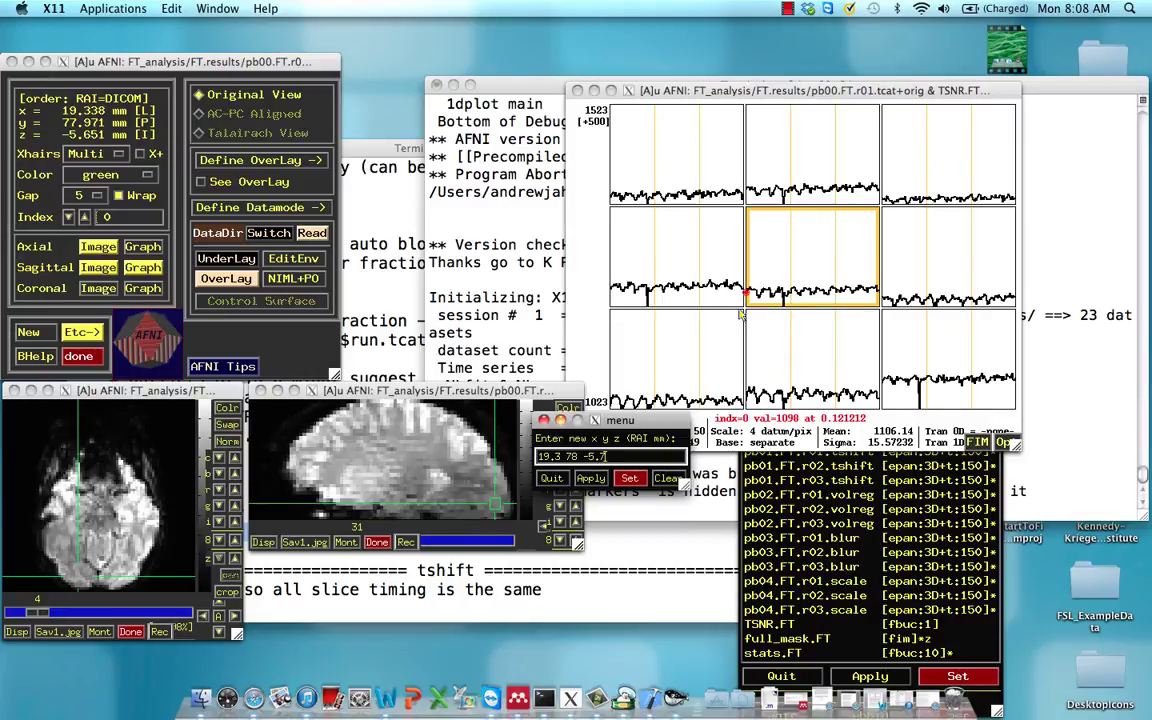
left_click(778, 304)
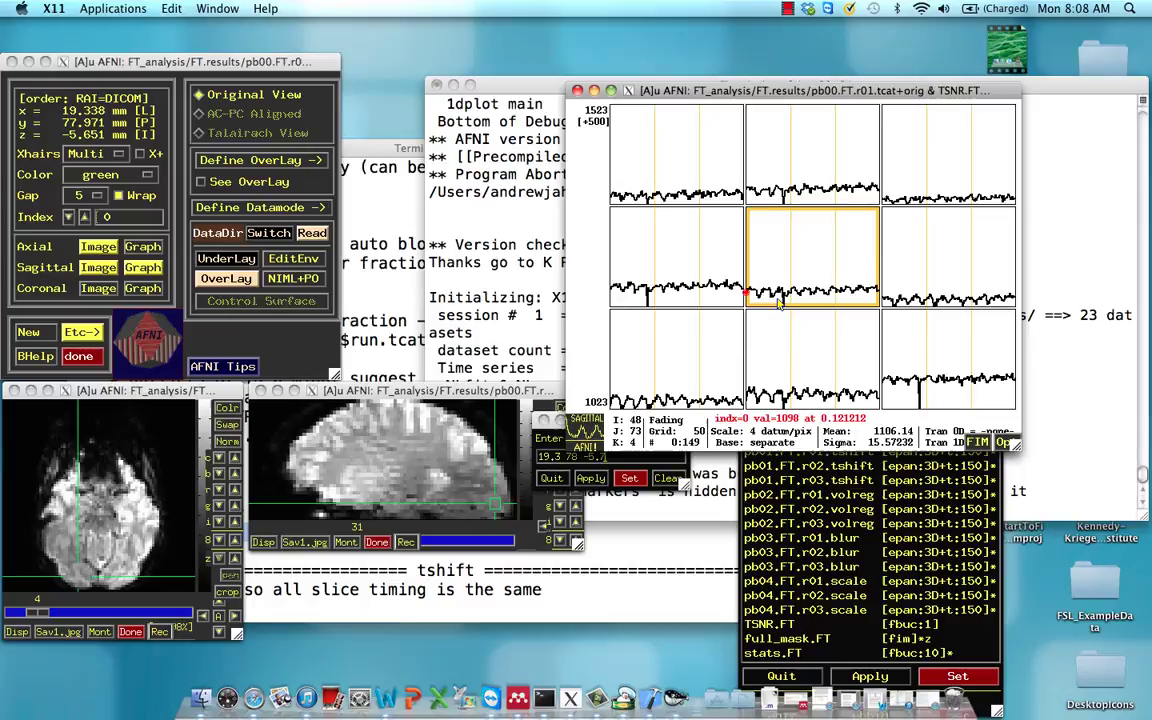
key("Right")
key("Right")
key("Right")
key("Right")
key("Right")
key("Right")
key("Right")
key("Right")
key("Right")
key("Right")
key("Right")
key("Right")
key("Right")
key("Right")
key("Right")
key("Right")
key("Right")
key("Right")
key("Right")
key("Right")
key("Right")
key("Right")
key("Right")
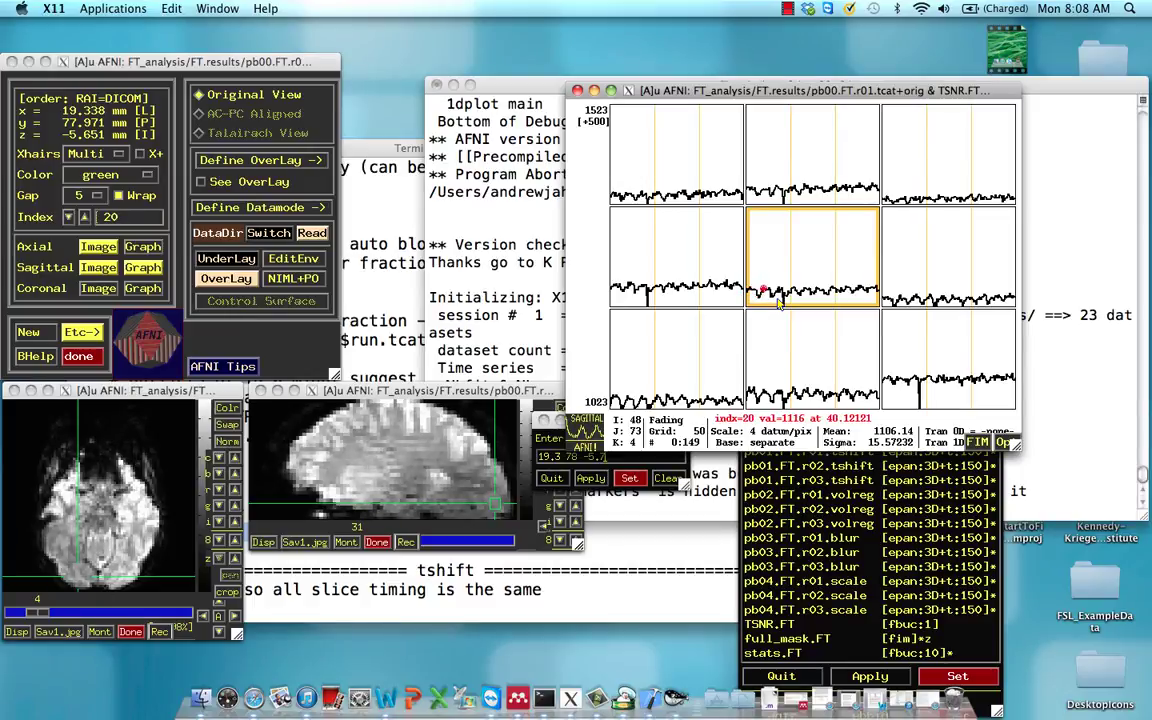
key("Right")
key("Right")
key("Right")
key("Right")
key("Right")
key("Right")
key("Right")
key("Right")
key("Right")
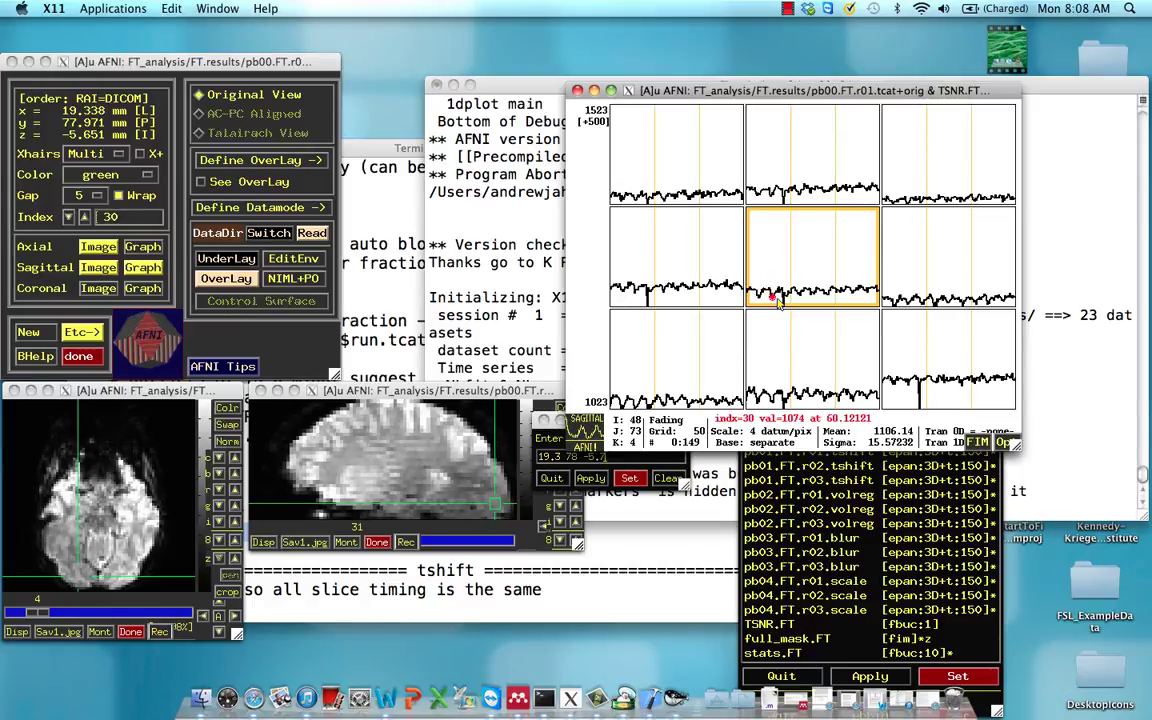
key("Right")
key("Right")
key("Right")
key("Right")
key("Right")
key("Right")
key("Right")
key("Right")
key("Right")
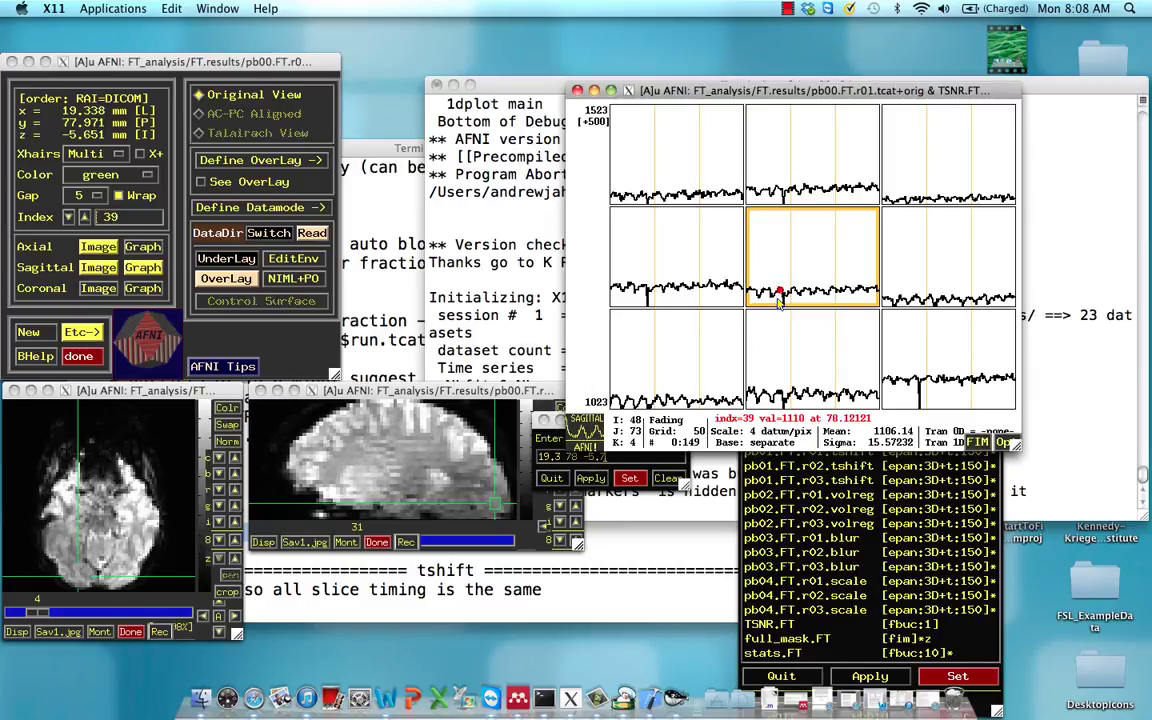
key("Right")
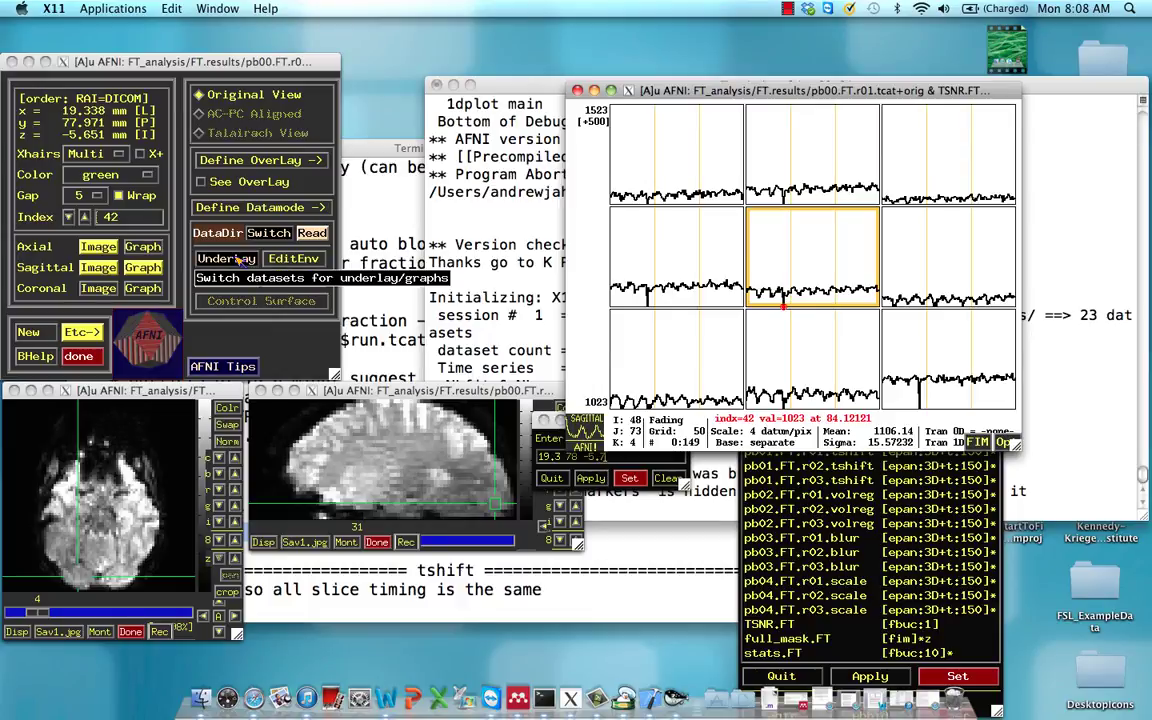
Switch the underlay to the second-run dataset pb00.FT.r02.tcat
left_click(226, 258)
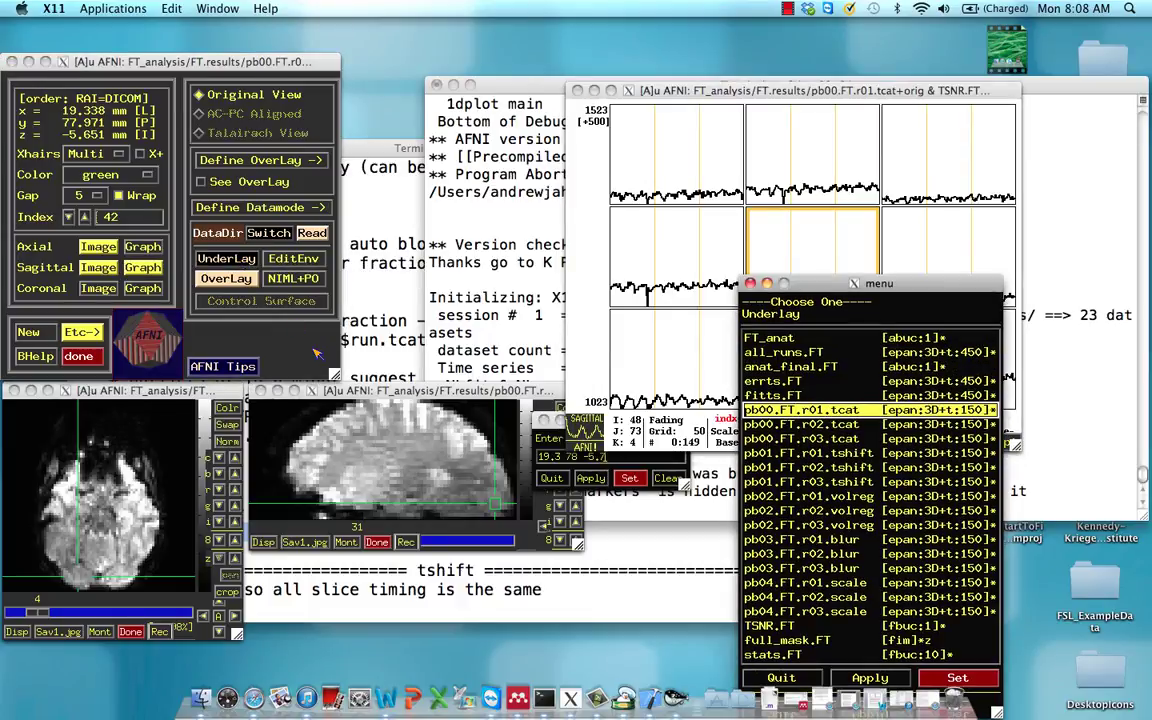
left_click(760, 424)
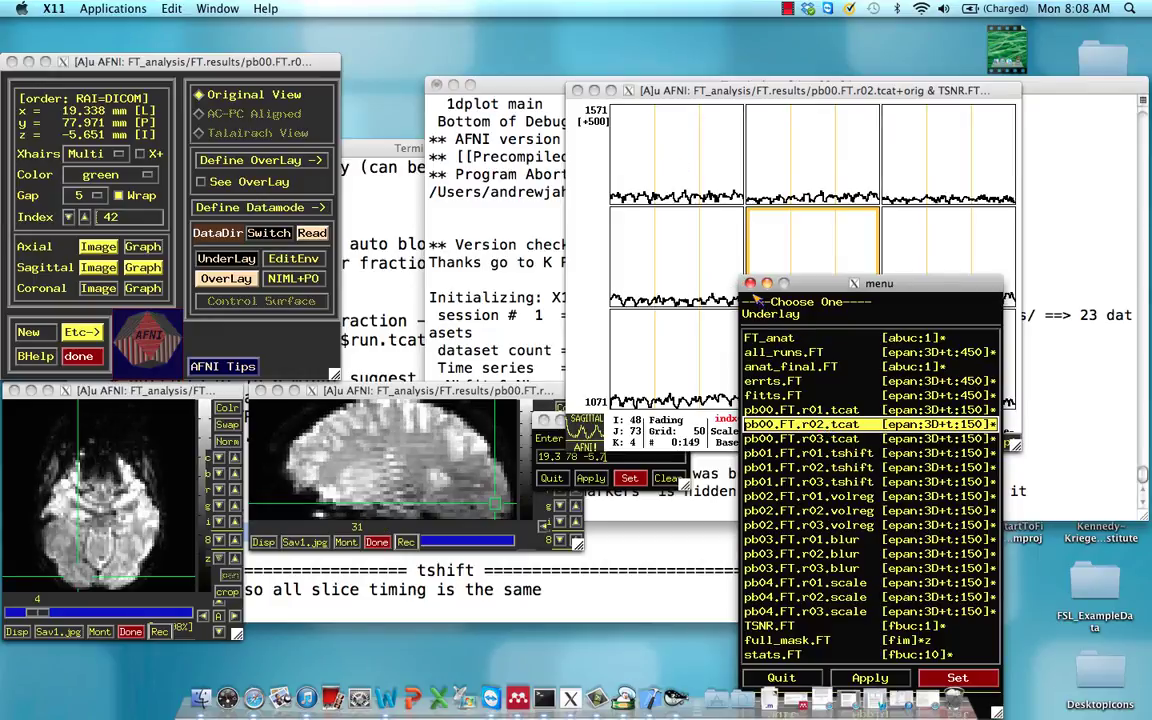
left_click(751, 284)
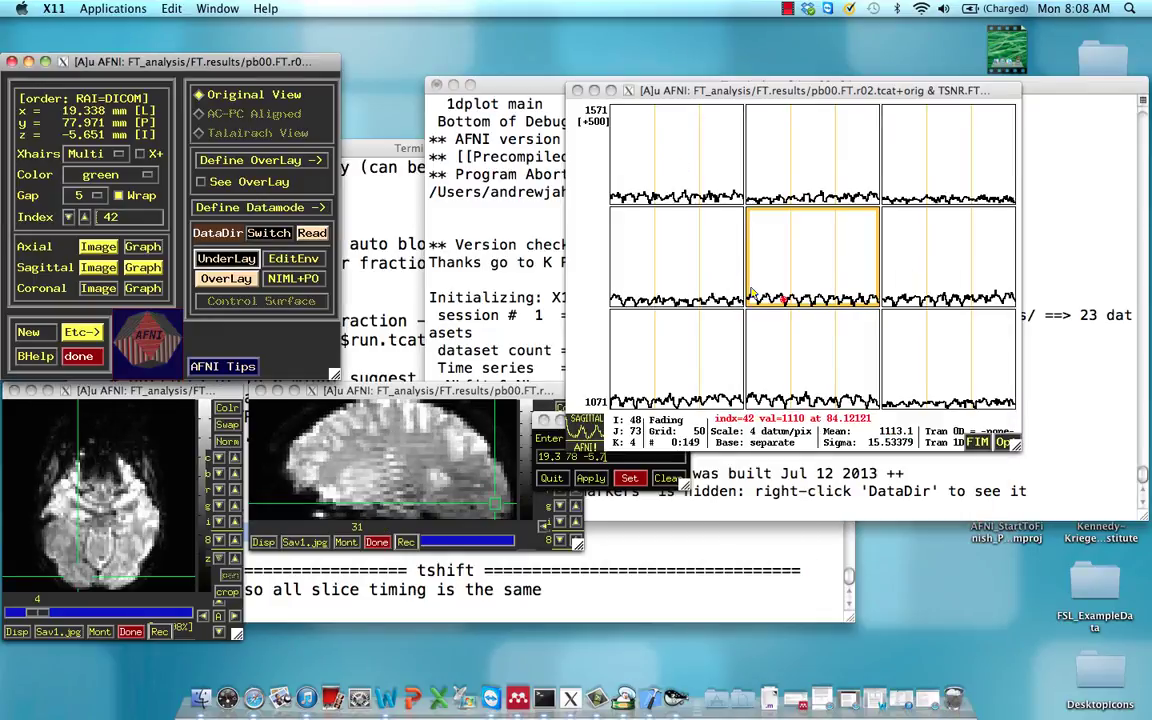
Set the time index to 117 and step the graph between time points 115 and 117
double_click(124, 218)
type("117")
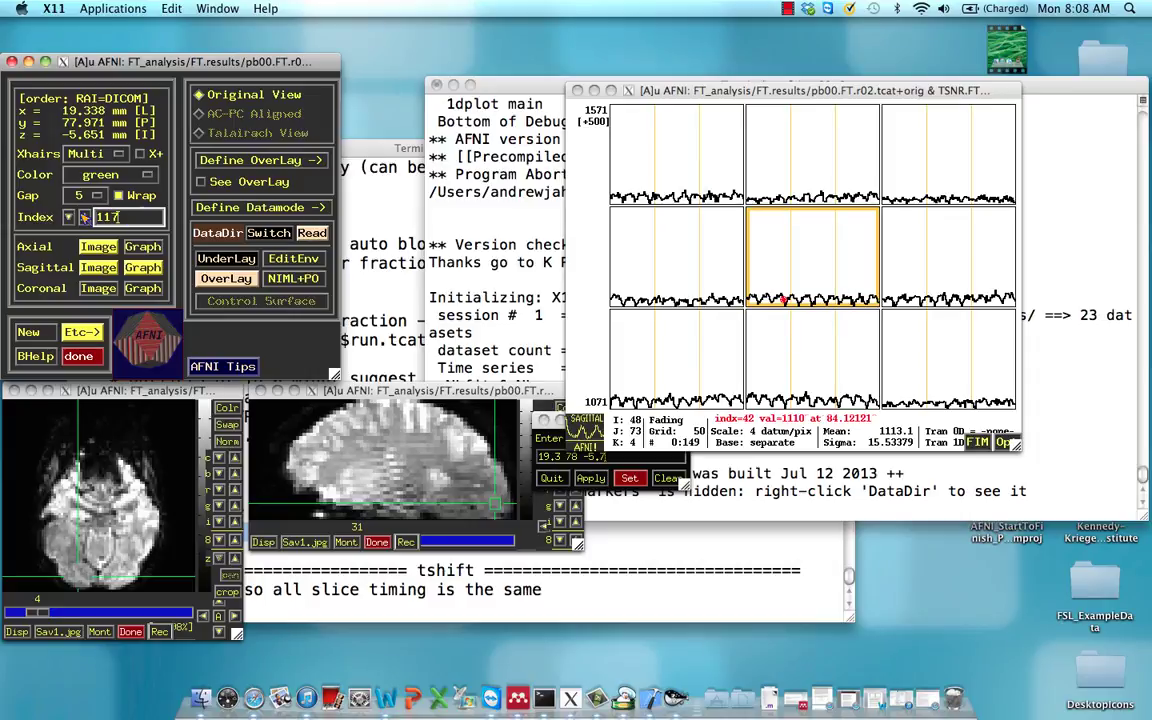
key("Return")
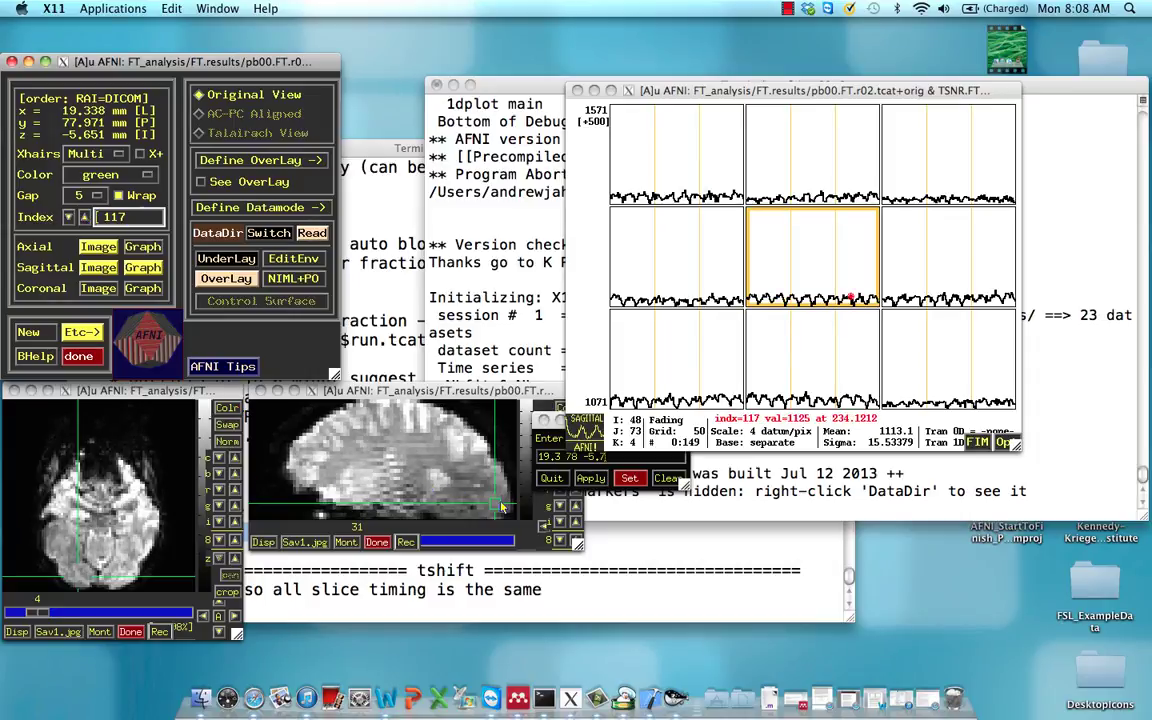
left_click(502, 503)
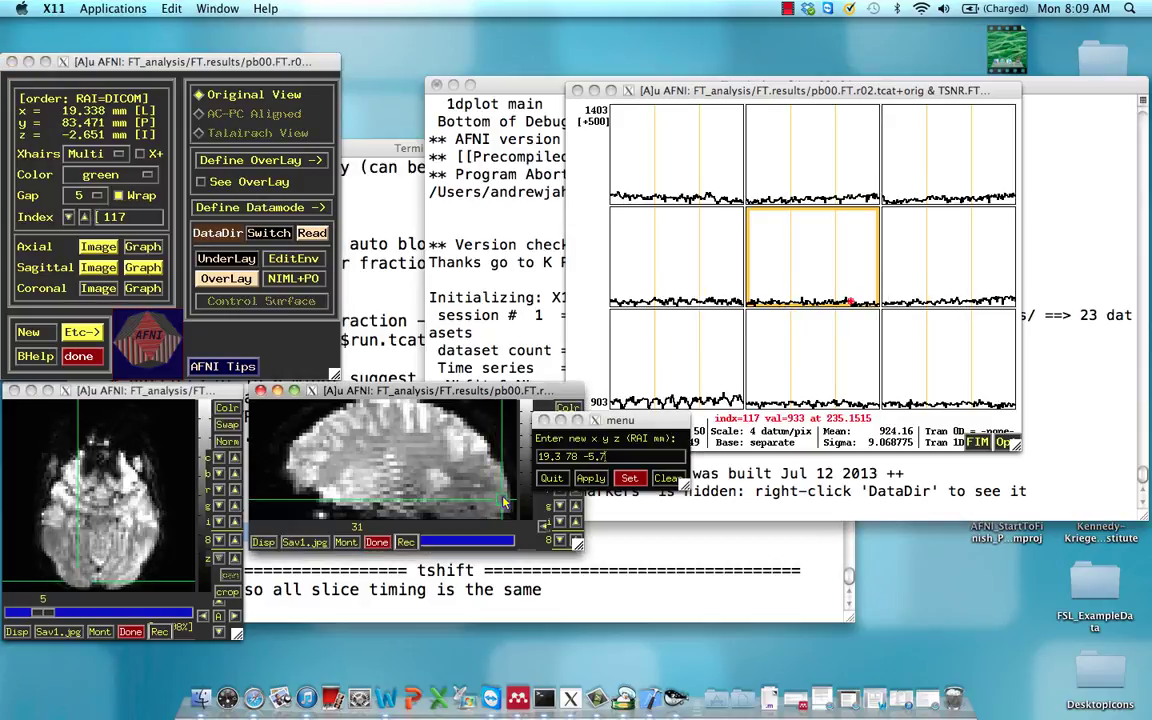
left_click(814, 291)
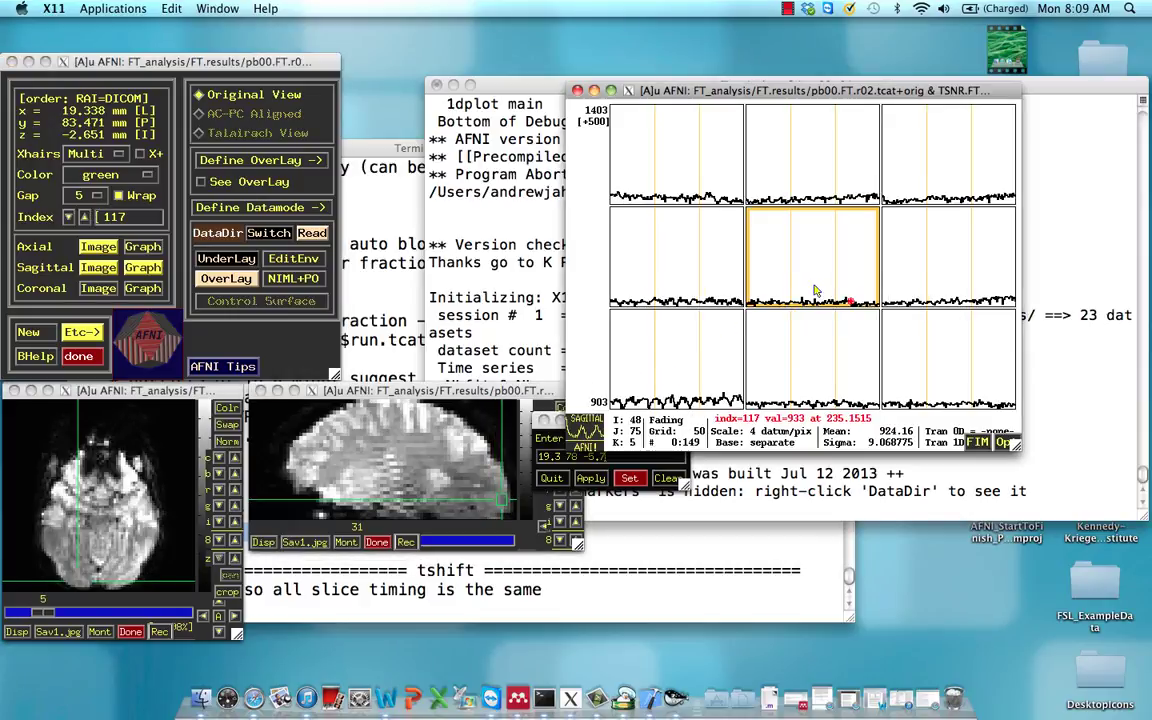
key("Left")
key("Left")
key("Right")
key("Right")
key("Right")
key("Left")
key("Left")
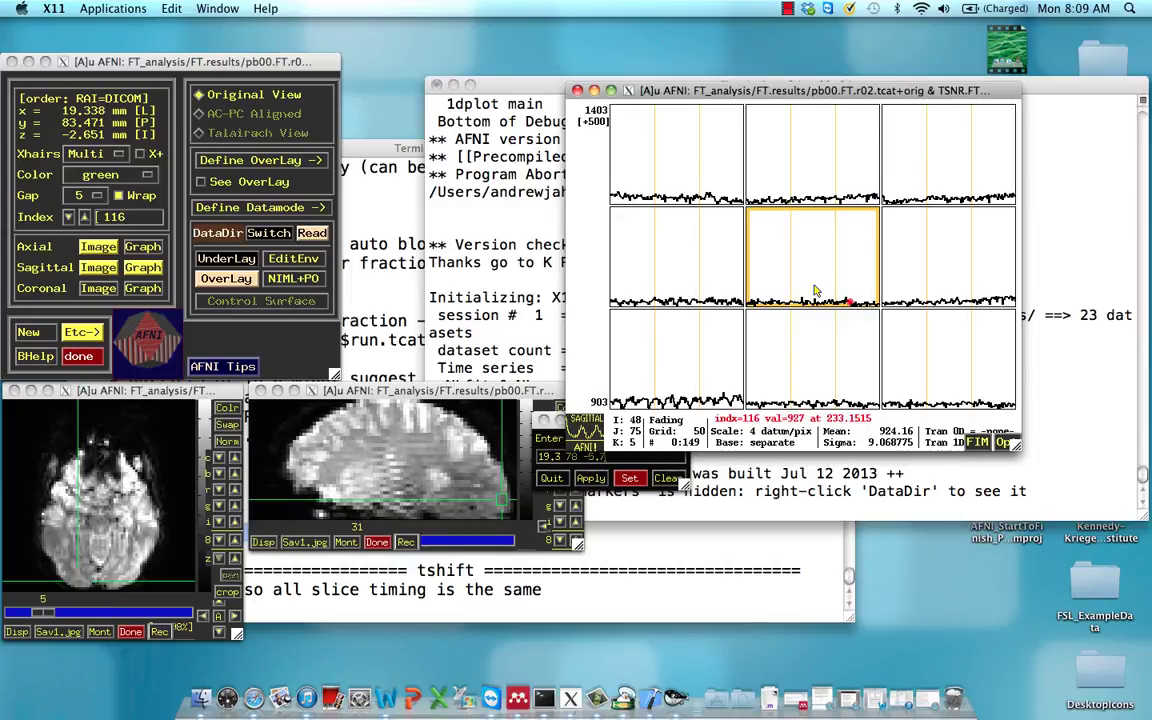